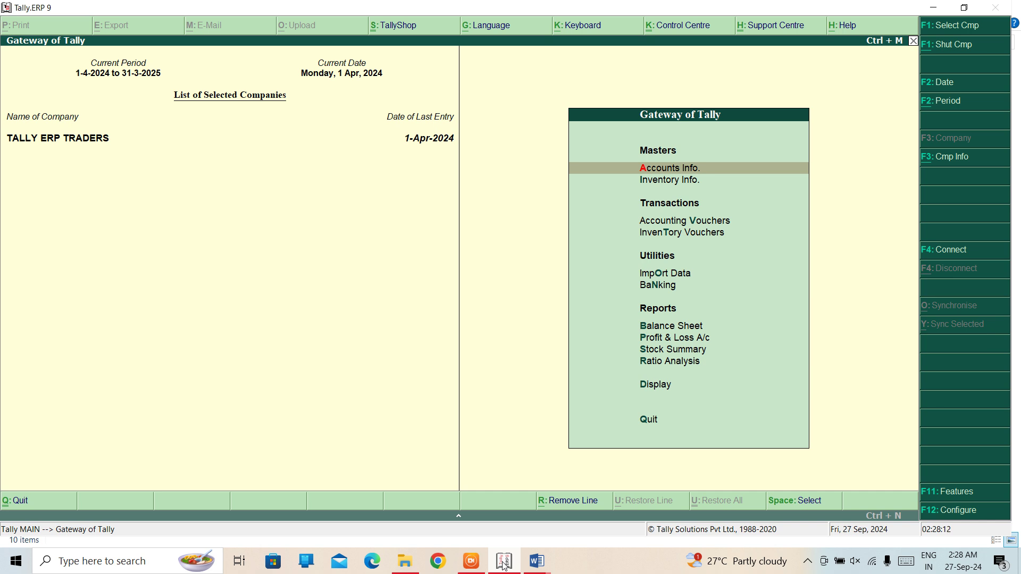
Switch to the Word notes and review the JOURNAL VOUCHER- F7 points on credit sales and purchases and dishonored cheques.
{"action": "left_click", "coordinate": [538, 561]}
{"action": "left_click", "coordinate": [570, 502]}
{"action": "triple_click", "coordinate": [243, 373]}
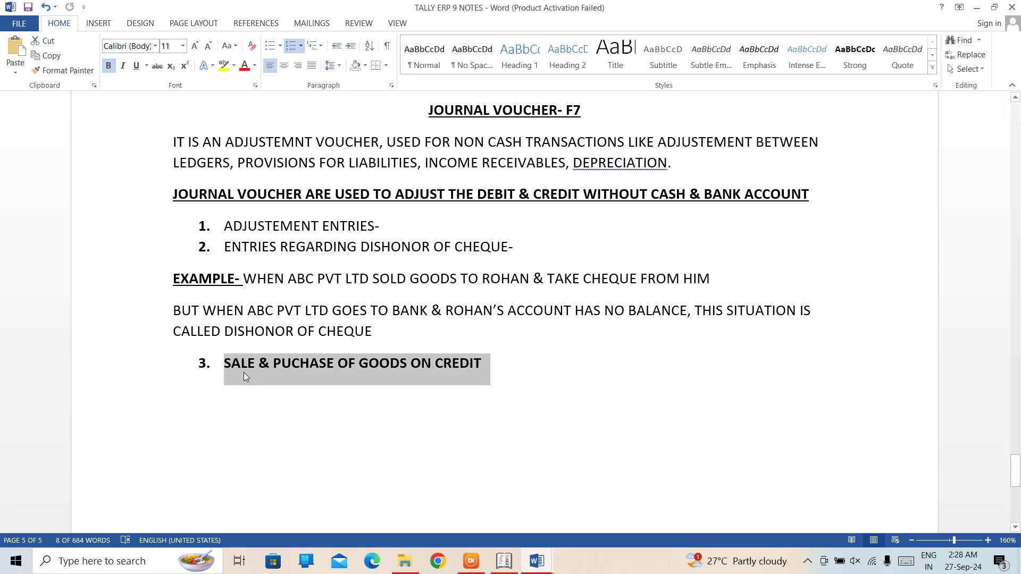
{"action": "double_click", "coordinate": [233, 248]}
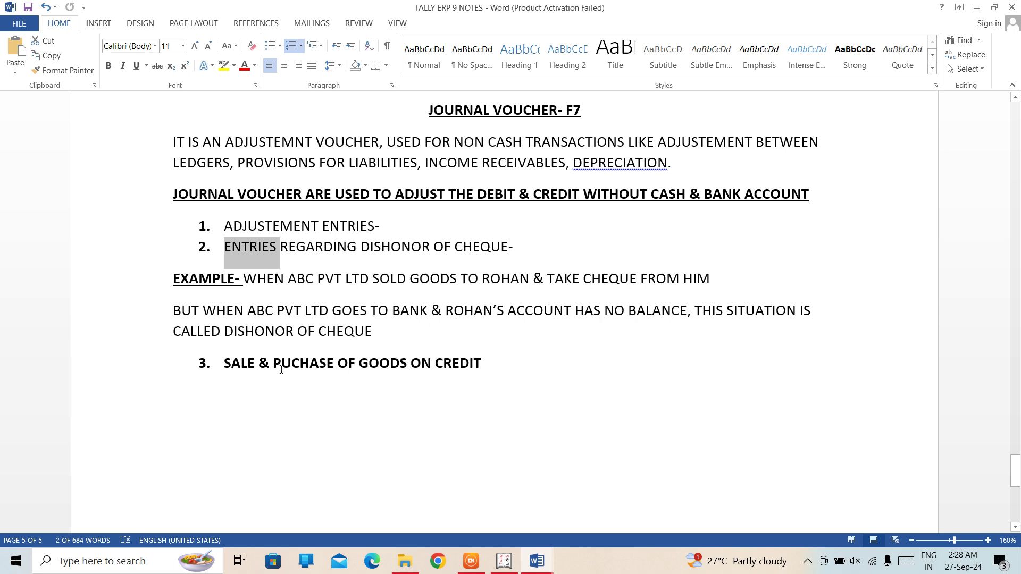
Return to Tally.ERP 9 and open a new receipt voucher under Accounting Vouchers.
{"action": "left_click", "coordinate": [500, 564]}
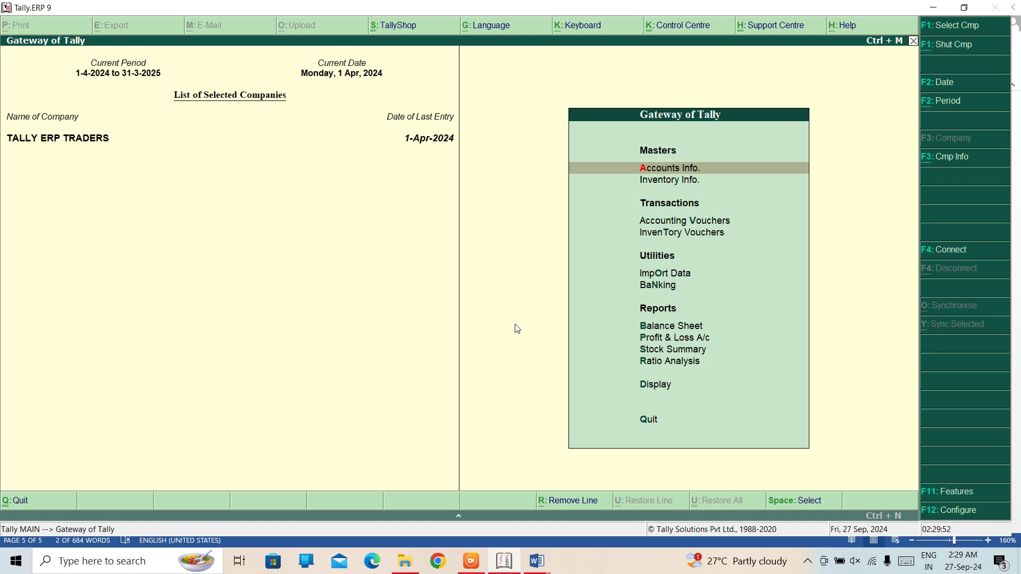
{"action": "key", "text": "Down"}
{"action": "key", "text": "Down"}
{"action": "key", "text": "Return"}
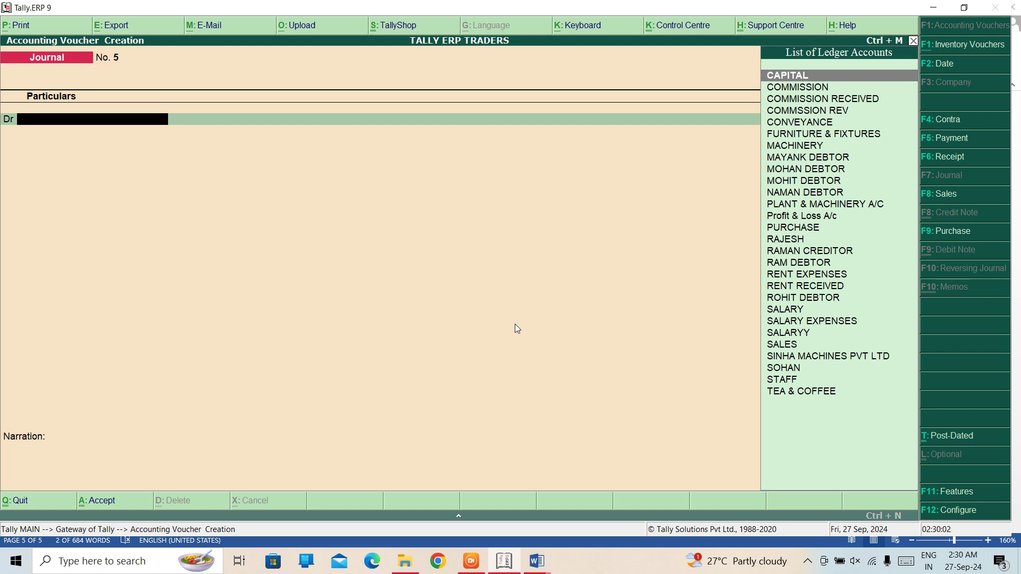
{"action": "key", "text": "F6"}
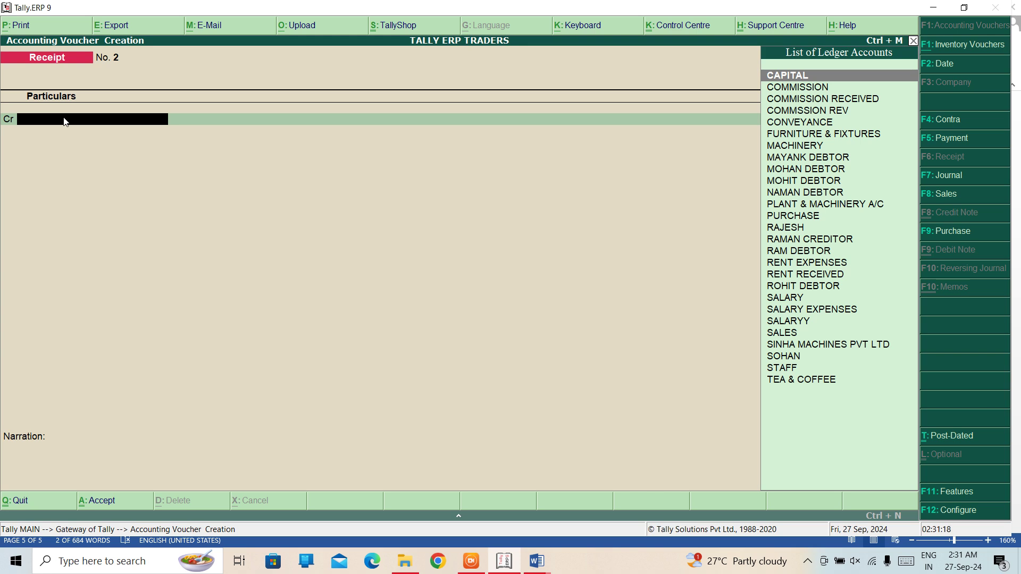
Credit the COMMISSION RECEIVED ledger with 10000 in the receipt voucher.
{"action": "type", "text": "C"}
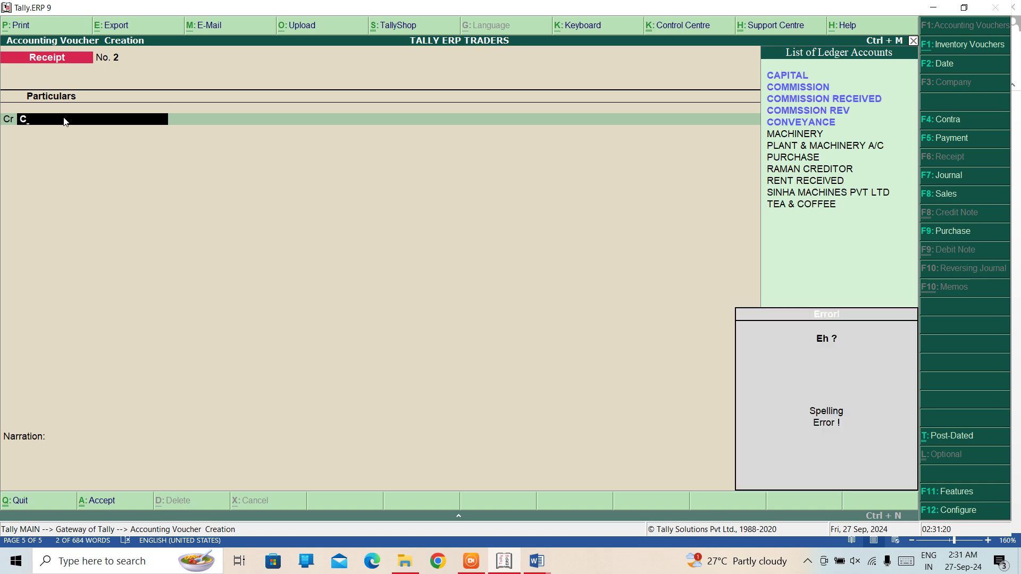
{"action": "type", "text": "O"}
{"action": "key", "text": "Down"}
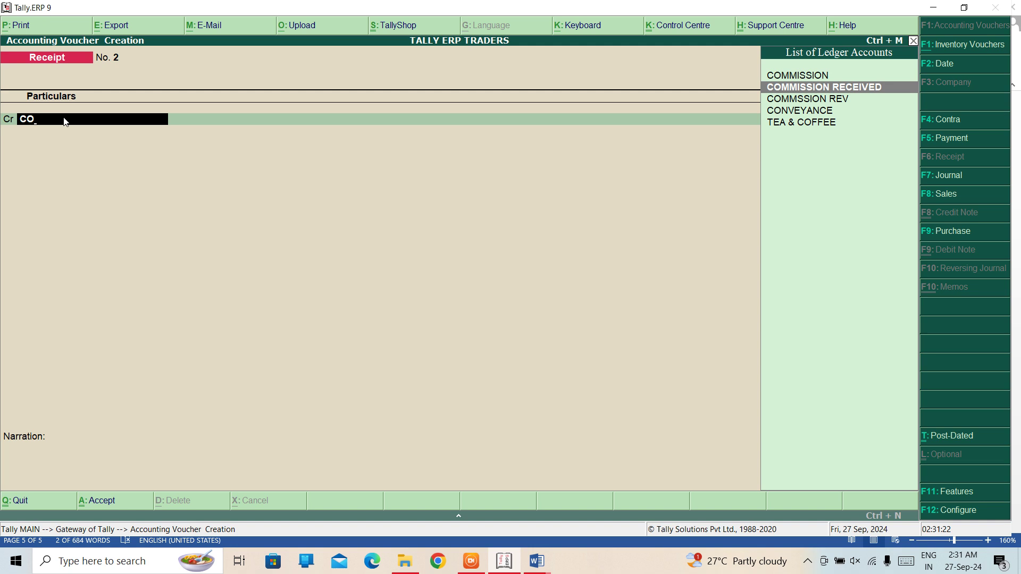
{"action": "key", "text": "Return"}
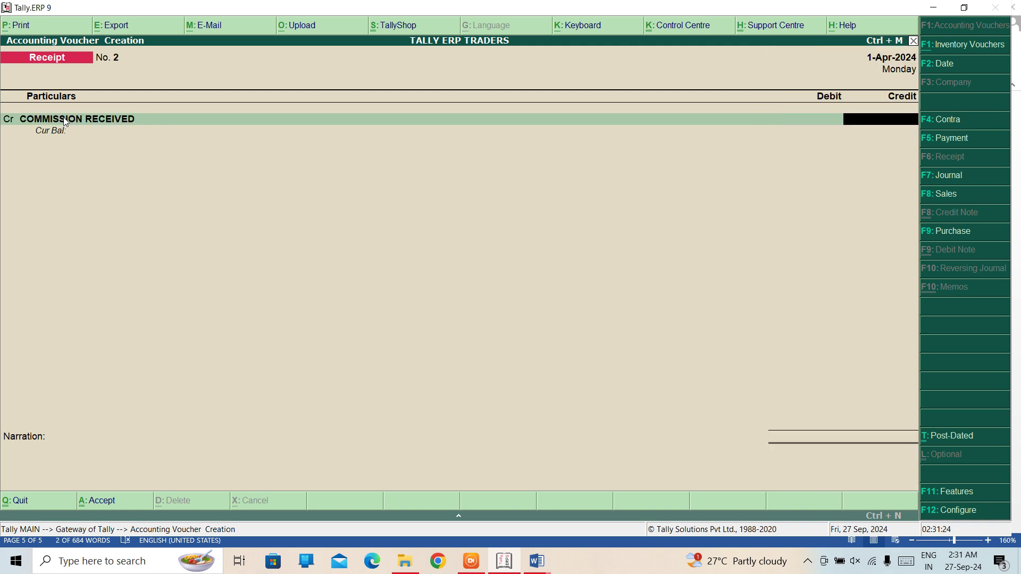
{"action": "type", "text": "10000"}
{"action": "key", "text": "Return"}
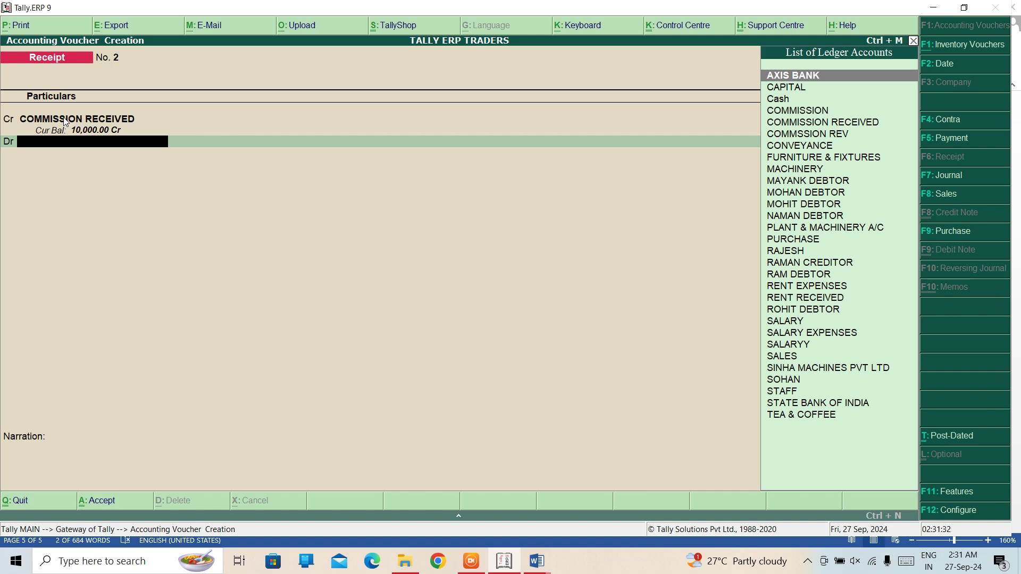
Create a new ledger named SBI under Bank Accounts for the receipt voucher's debit line.
{"action": "type", "text": "S"}
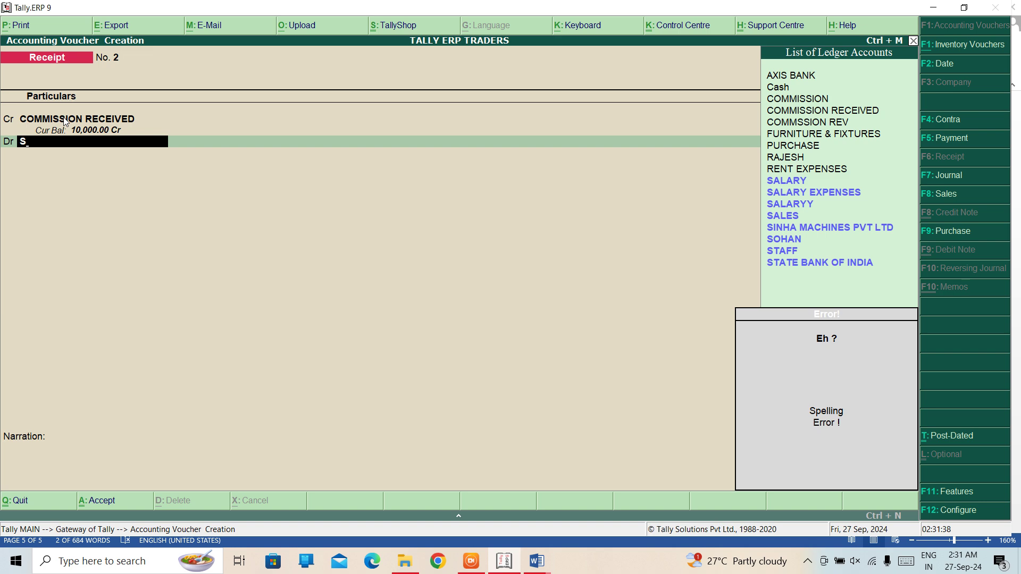
{"action": "type", "text": "B"}
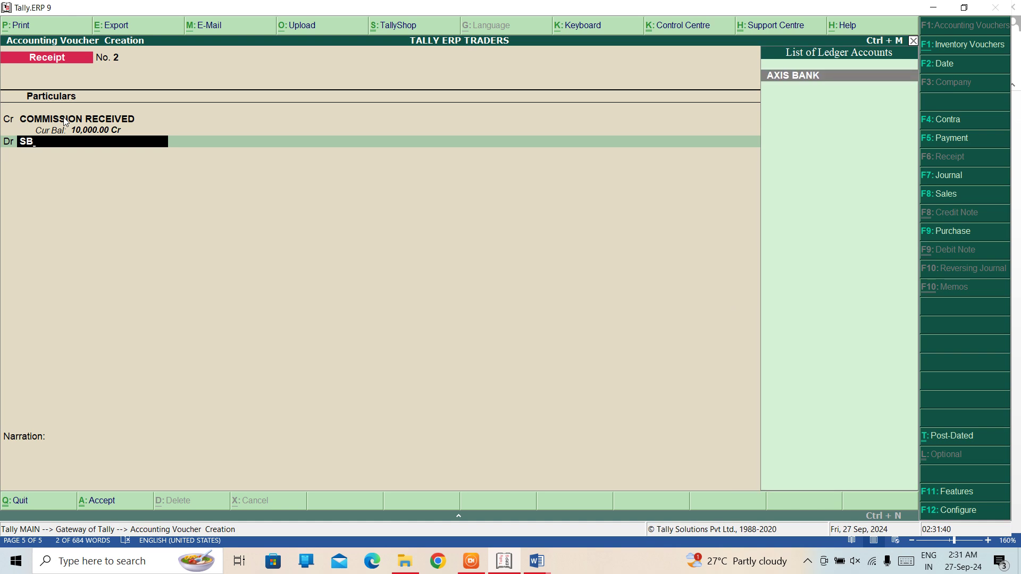
{"action": "key", "text": "alt+c"}
{"action": "type", "text": "SBI"}
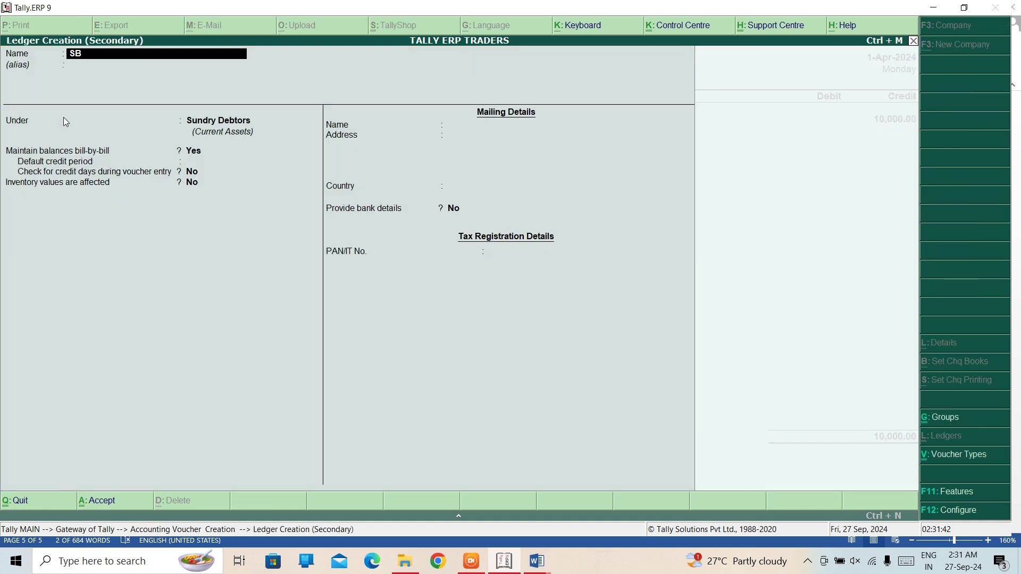
{"action": "key", "text": "Return"}
{"action": "key", "text": "Return"}
{"action": "type", "text": "BANK"}
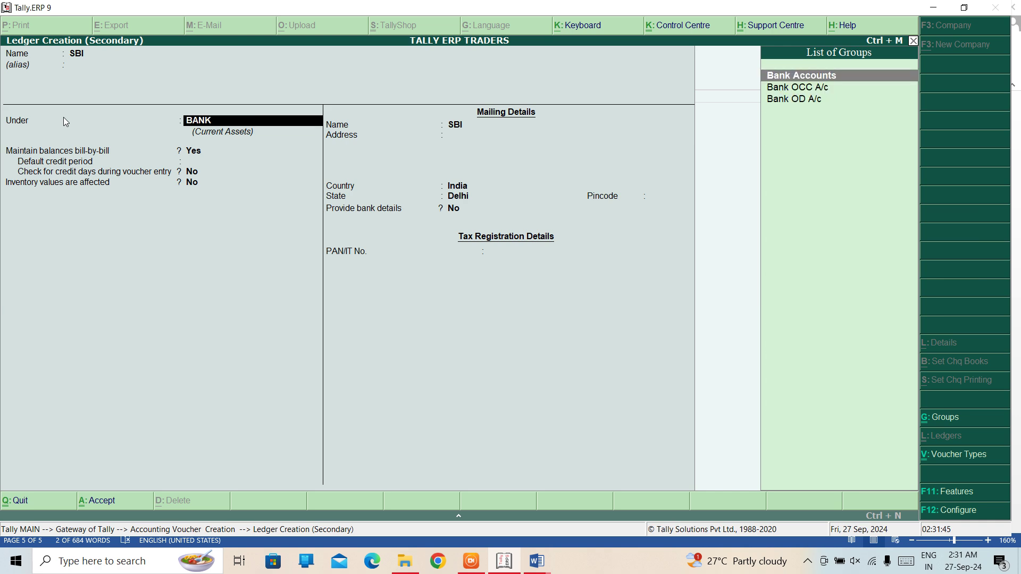
{"action": "key", "text": "Return"}
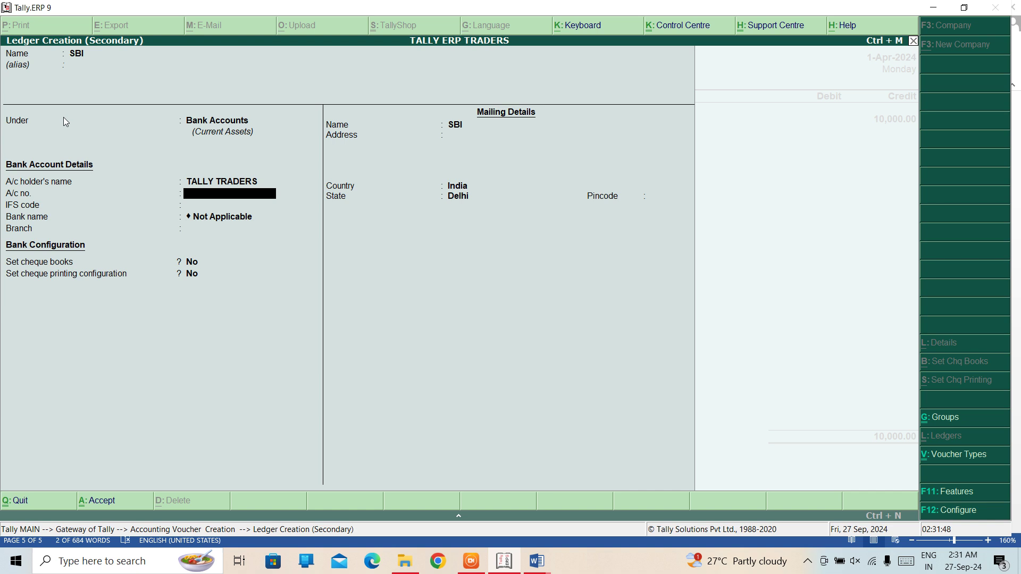
Leave the account number blank, enter the bank's IFS code and save the SBI ledger.
{"action": "key", "text": "Return"}
{"action": "type", "text": "741"}
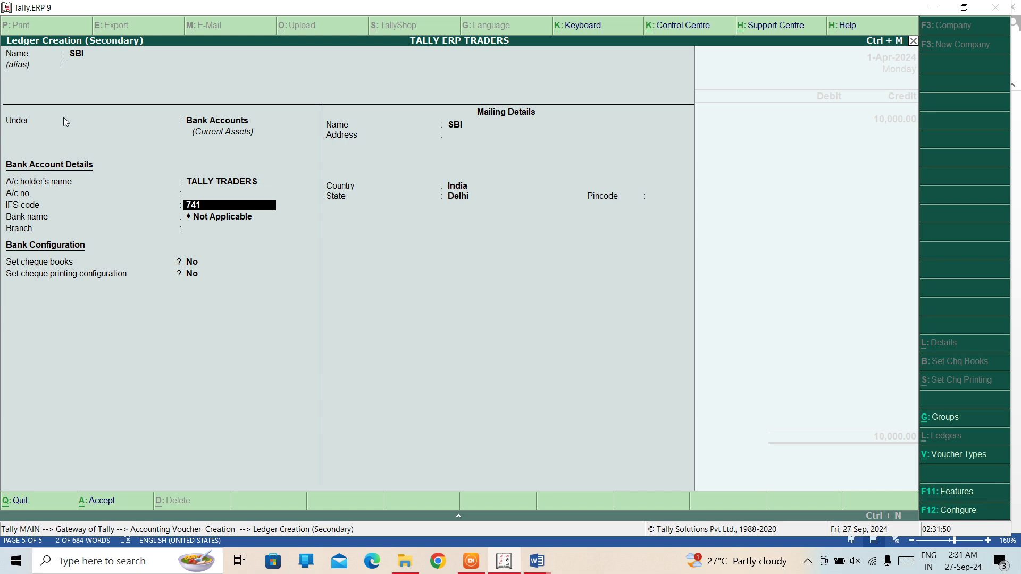
{"action": "type", "text": "852963"}
{"action": "key", "text": "Return"}
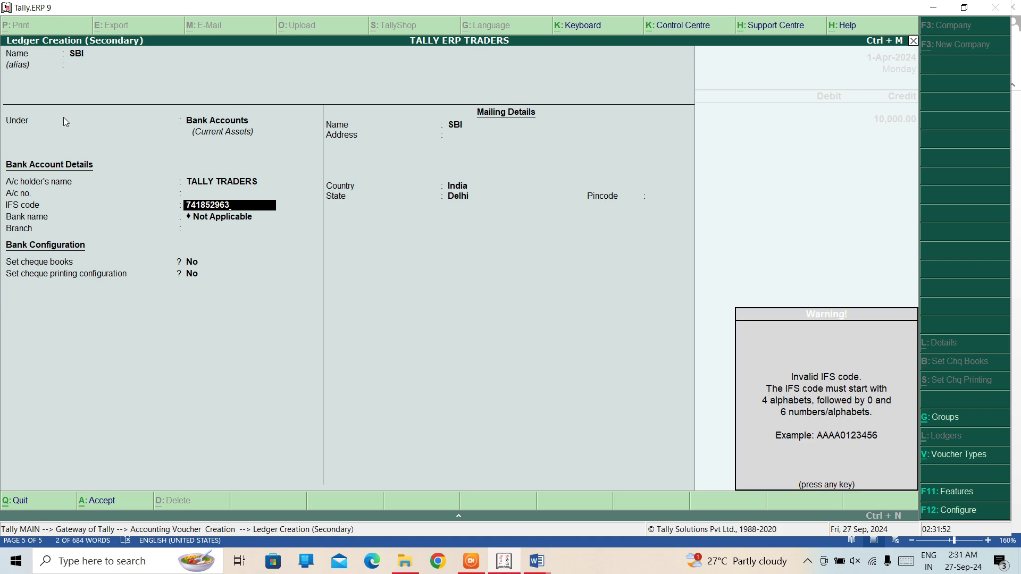
{"action": "key", "text": "Return"}
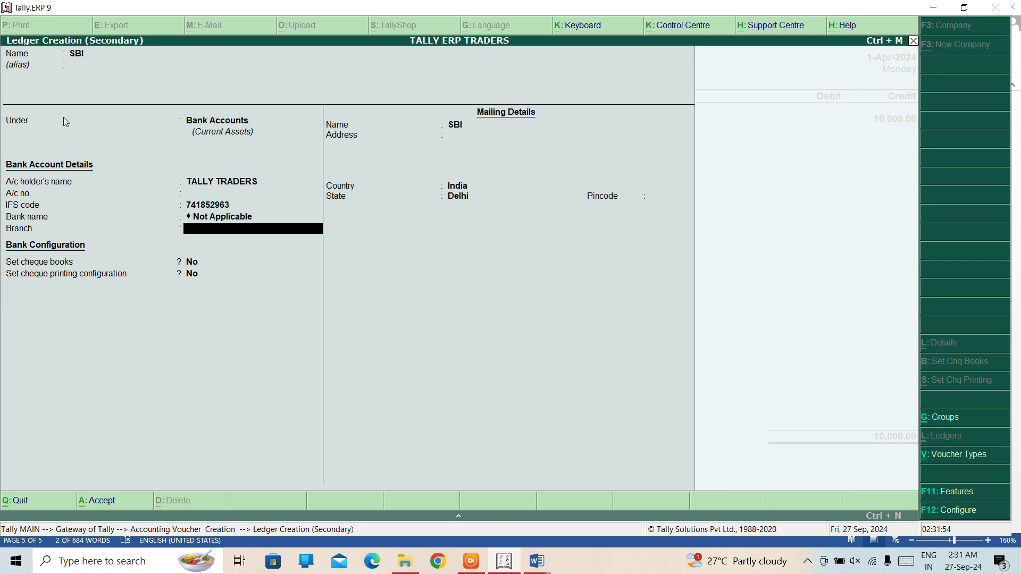
{"action": "key", "text": "ctrl+a"}
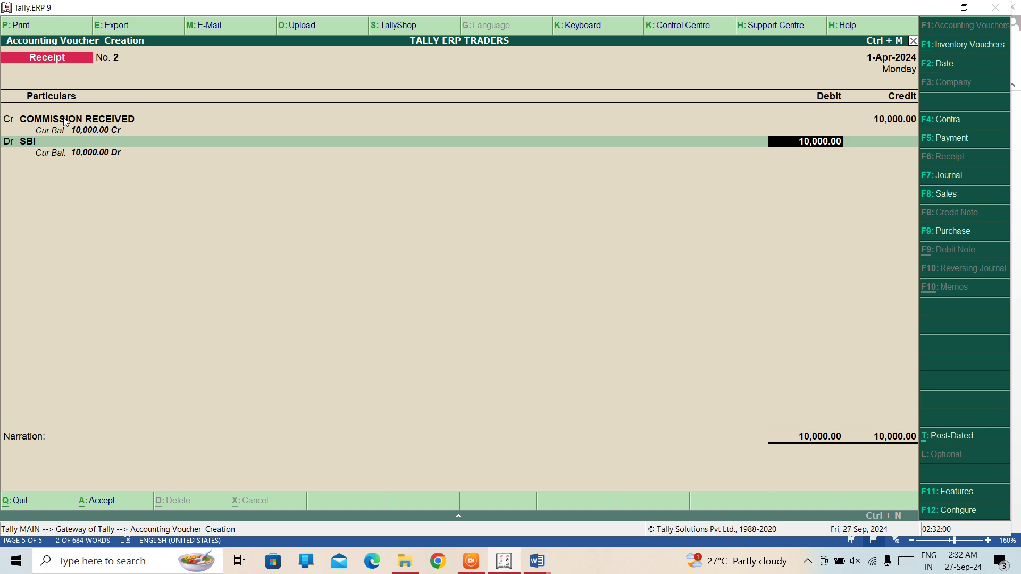
Save the receipt voucher and switch to a new journal voucher.
{"action": "key", "text": "ctrl+a"}
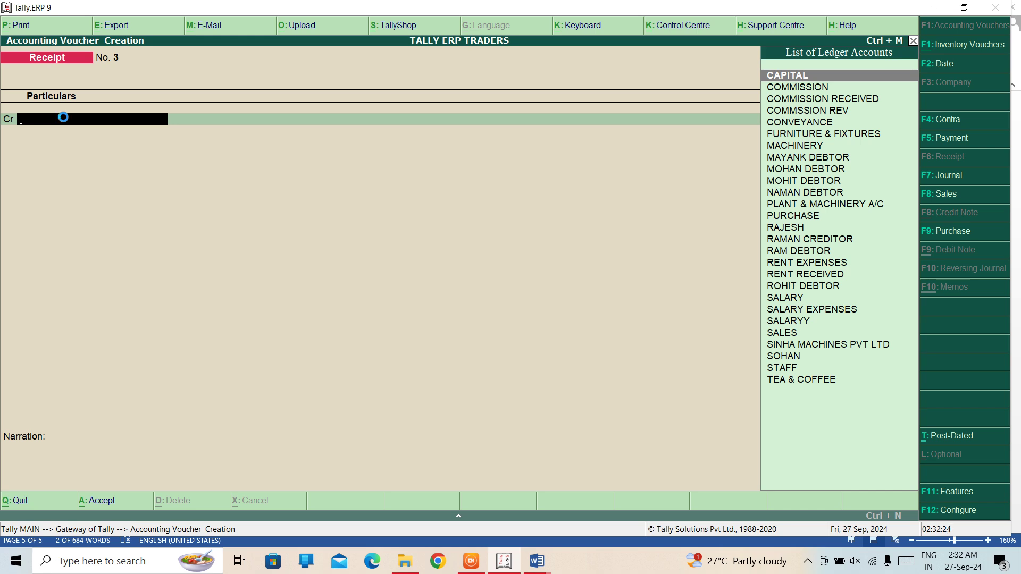
{"action": "key", "text": "F7"}
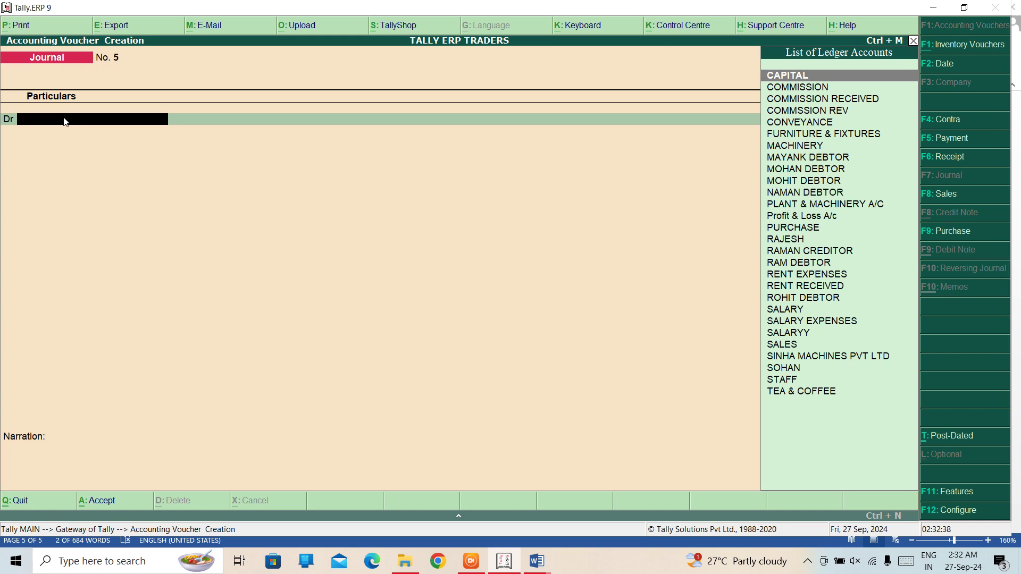
{"action": "type", "text": "X"}
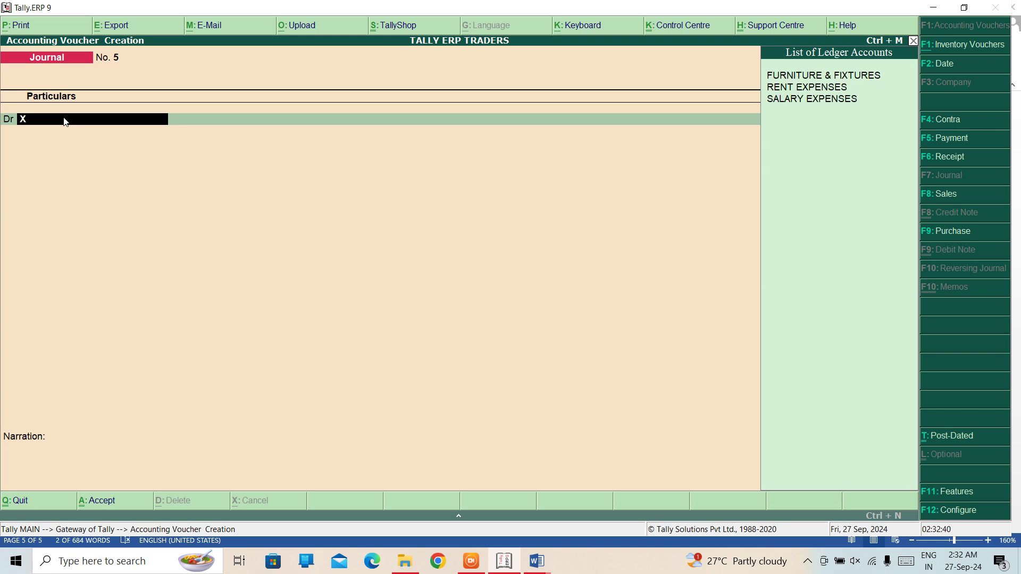
{"action": "key", "text": "alt+c"}
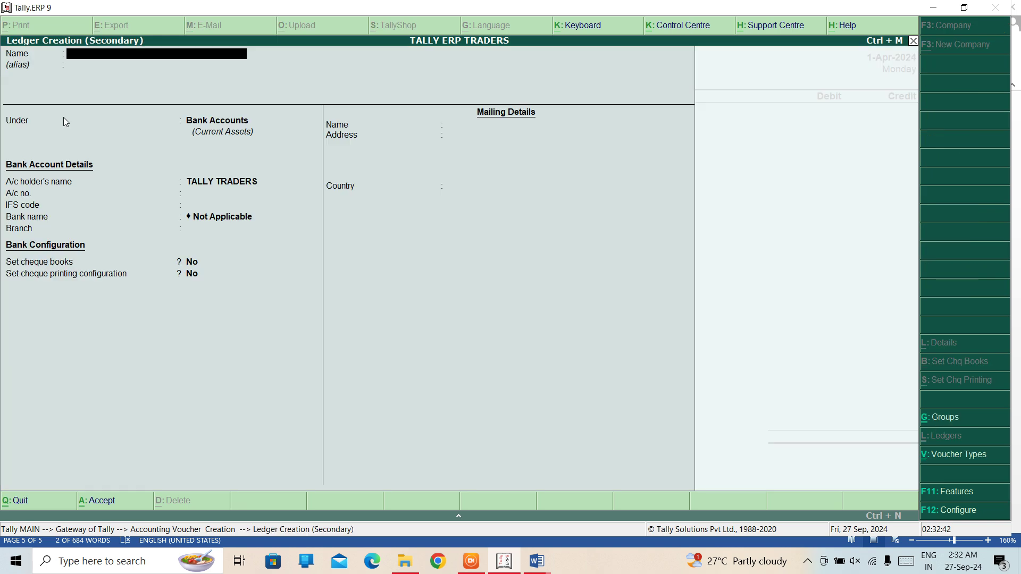
{"action": "type", "text": "XYZ TRADERS"}
{"action": "key", "text": "Return"}
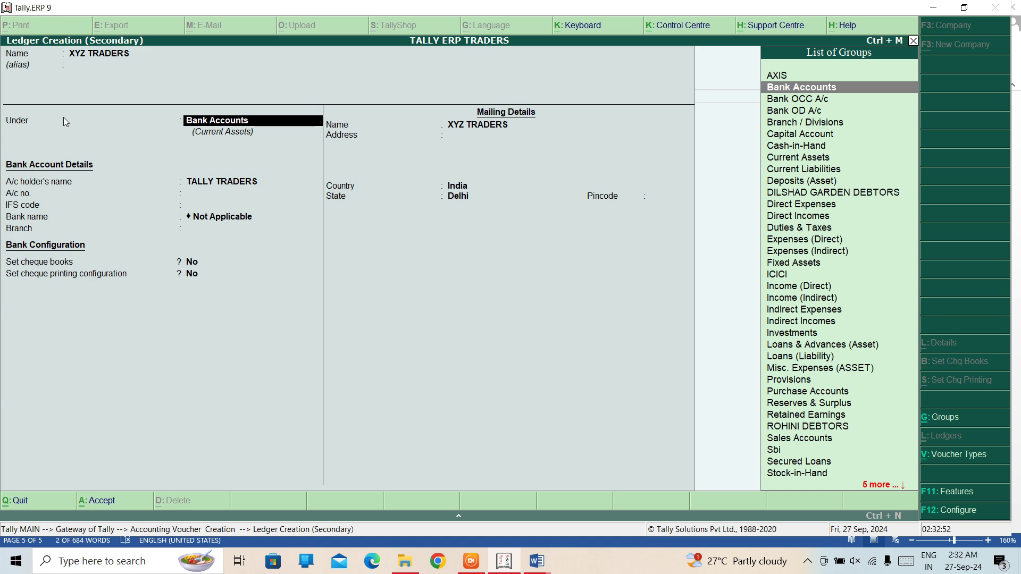
{"action": "type", "text": "C"}
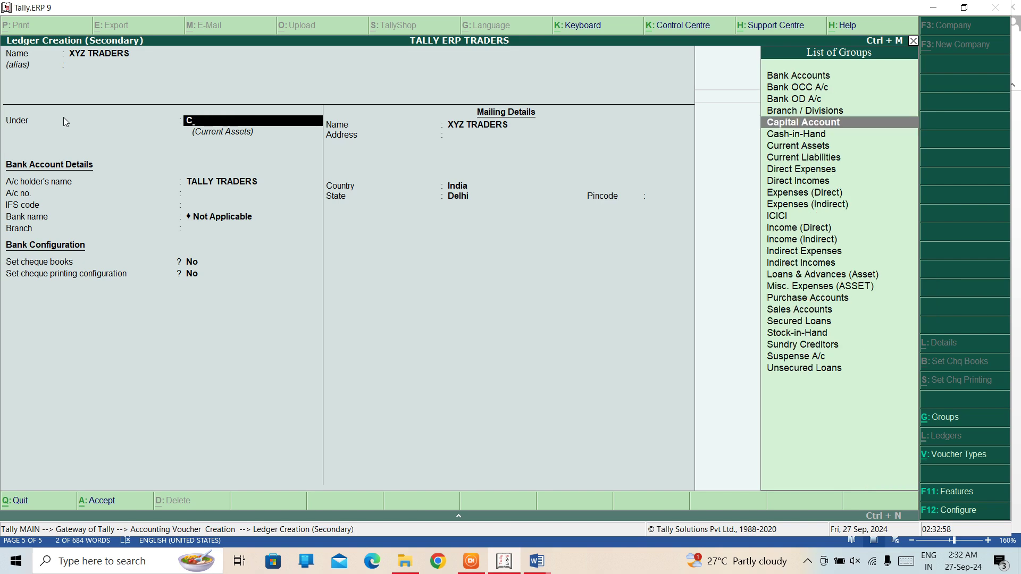
{"action": "key", "text": "BackSpace"}
{"action": "key", "text": "Escape"}
{"action": "key", "text": "Return"}
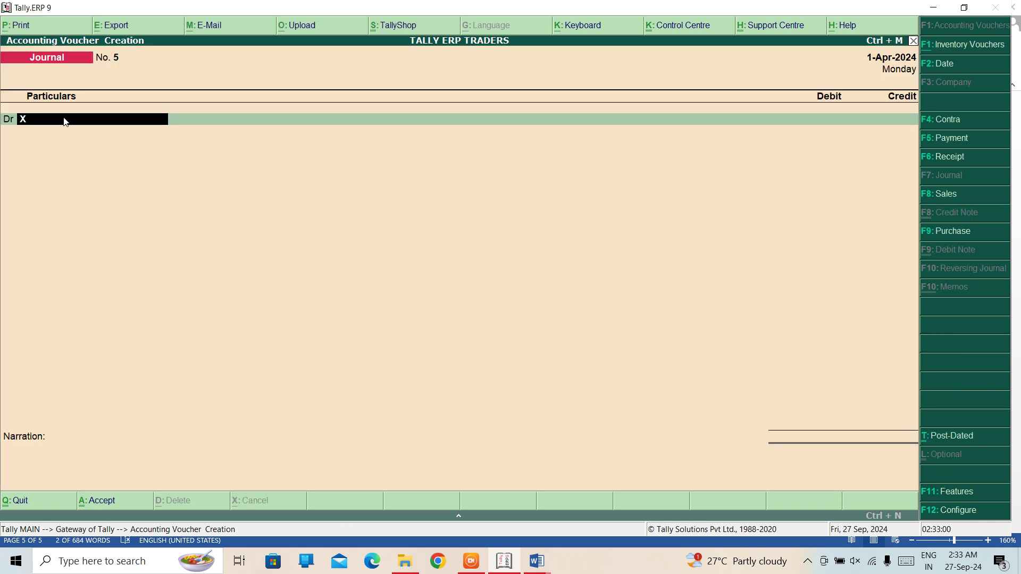
{"action": "key", "text": "BackSpace"}
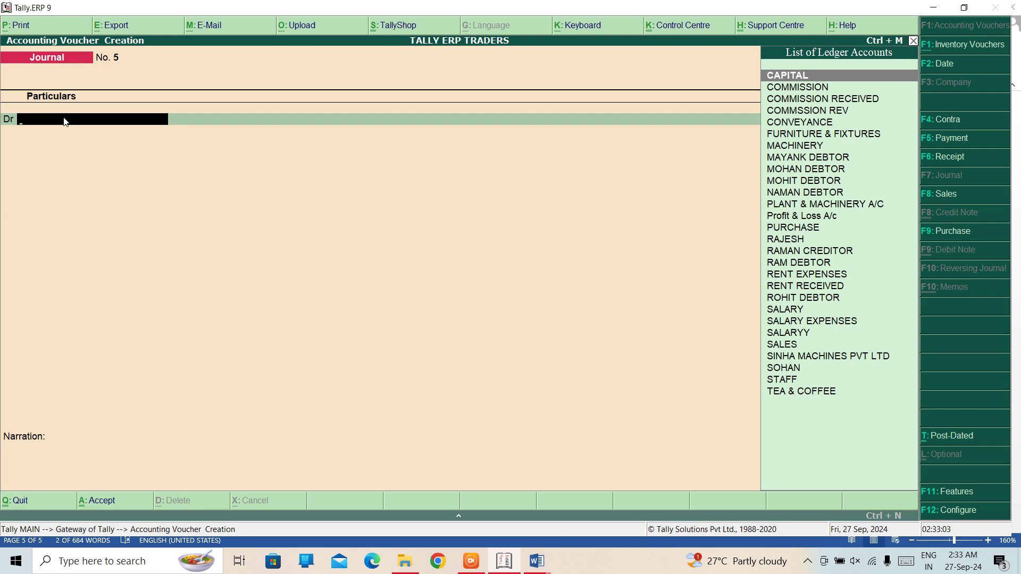
Debit the personal ledger listed directly below PURCHASE with 10000 in the journal voucher.
{"action": "key", "text": "Down"}
{"action": "key", "text": "Down"}
{"action": "key", "text": "Down"}
{"action": "key", "text": "Down"}
{"action": "key", "text": "Down"}
{"action": "key", "text": "Down"}
{"action": "key", "text": "Down"}
{"action": "key", "text": "Down"}
{"action": "key", "text": "Down"}
{"action": "key", "text": "Down"}
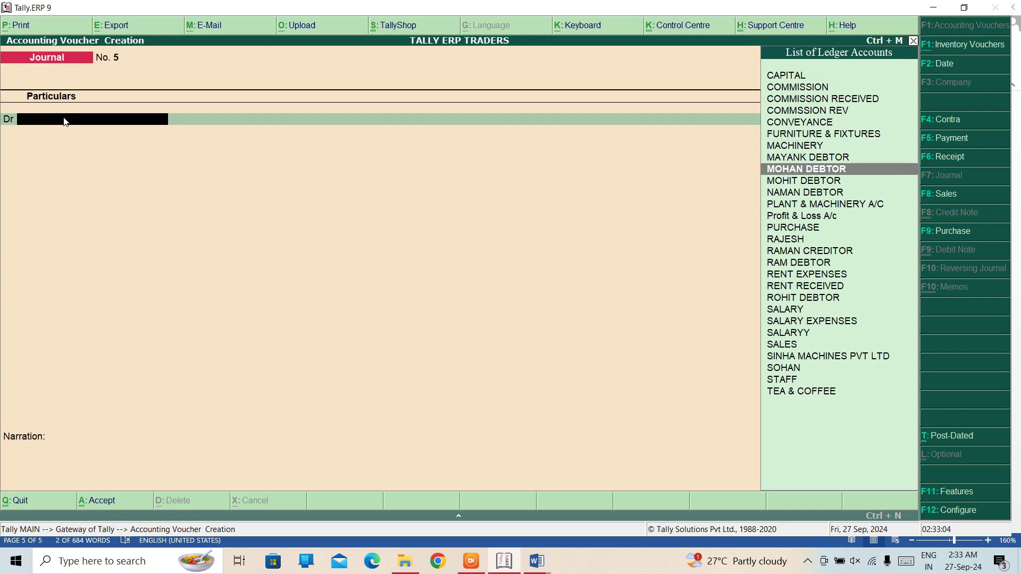
{"action": "key", "text": "Down"}
{"action": "key", "text": "Down"}
{"action": "key", "text": "Down"}
{"action": "key", "text": "Down"}
{"action": "key", "text": "Return"}
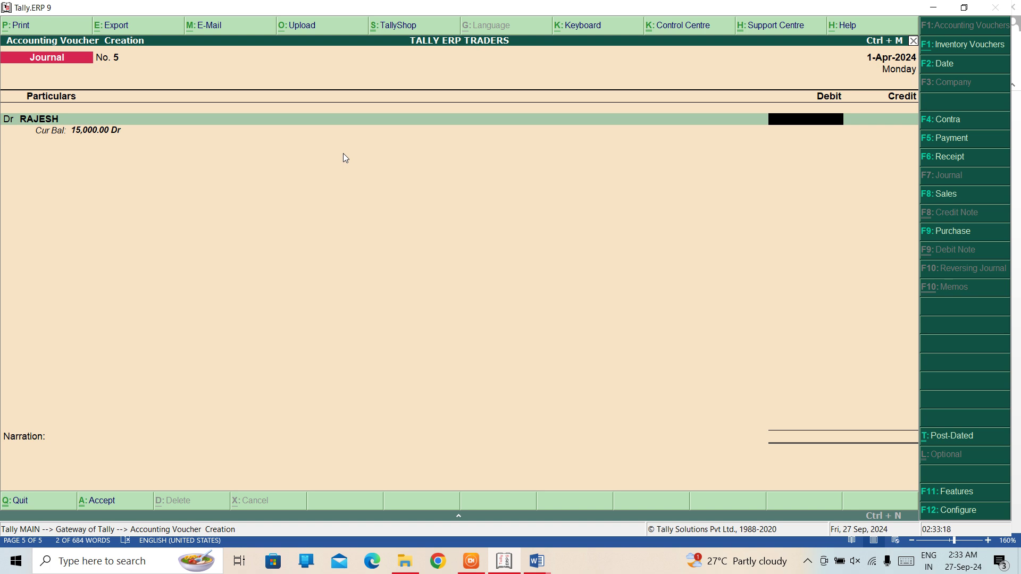
{"action": "type", "text": "10000"}
{"action": "key", "text": "Return"}
Allocate the debit as Agst Ref to pending bill 3 for 15,000.00 Cr and accept the debit line.
{"action": "key", "text": "Return"}
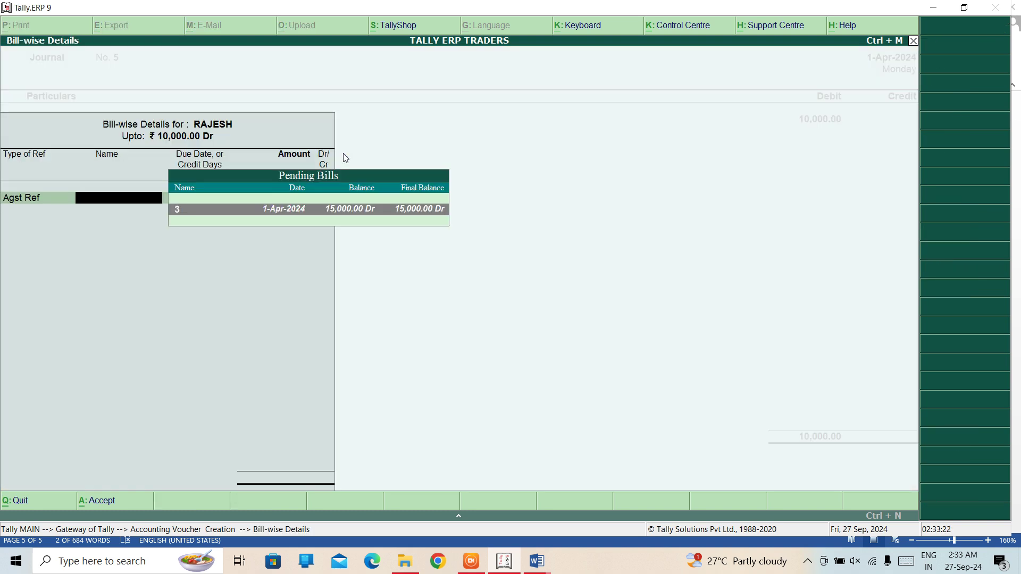
{"action": "key", "text": "Return"}
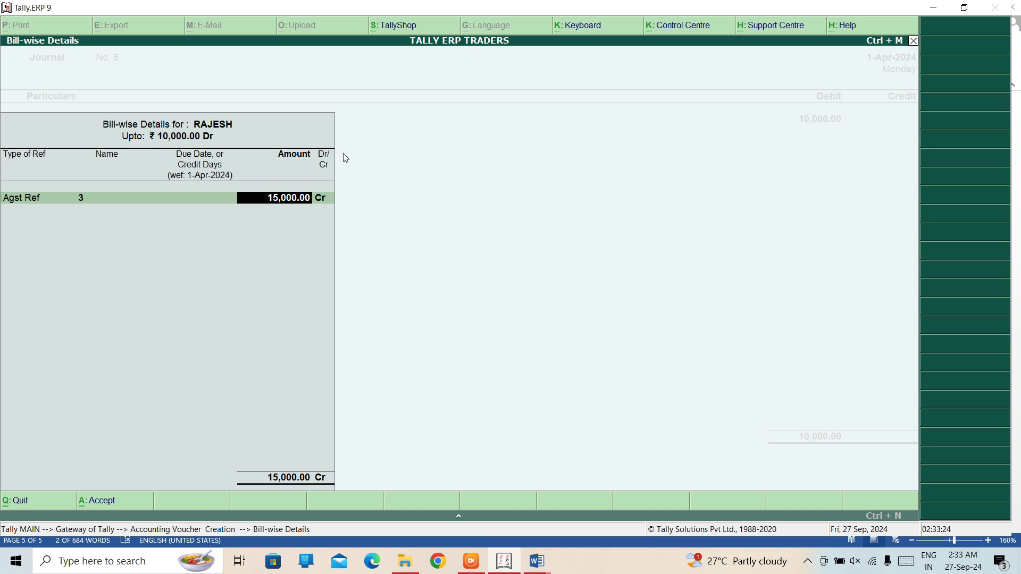
{"action": "key", "text": "Return"}
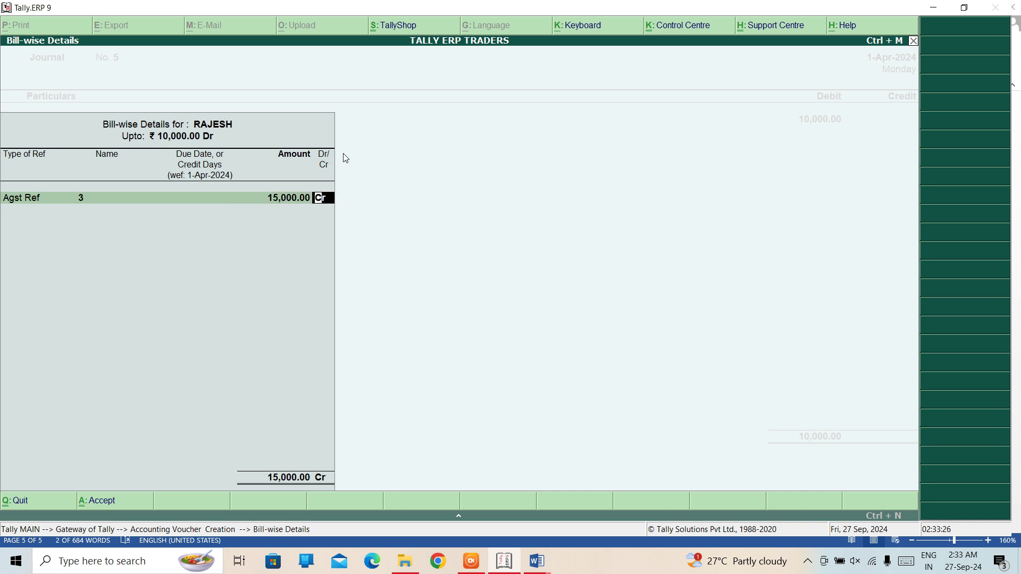
{"action": "key", "text": "Escape"}
{"action": "key", "text": "Return"}
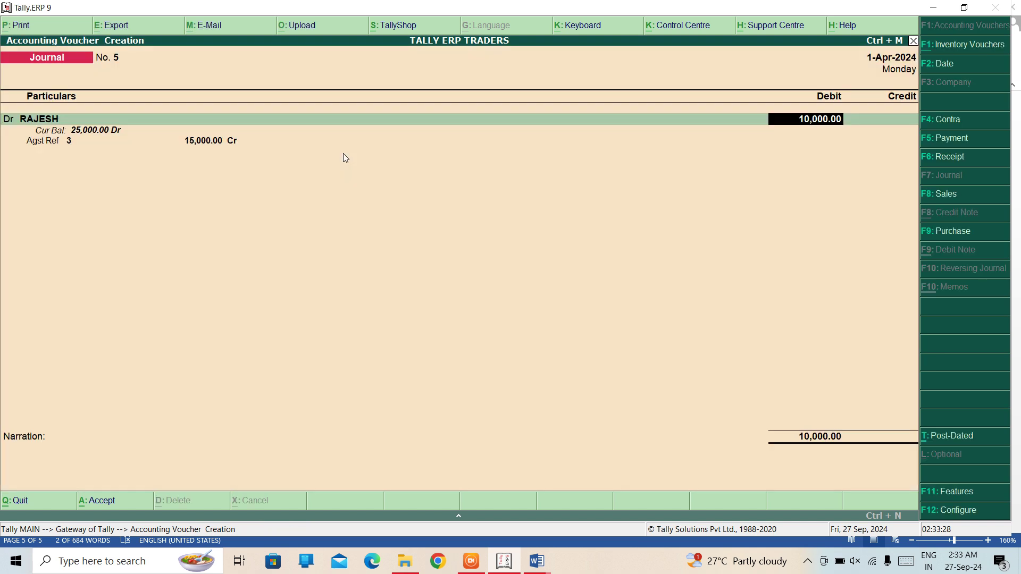
{"action": "key", "text": "Return"}
Create a ledger named XYZ TRADERS under Indirect Incomes from the debit line and save it.
{"action": "key", "text": "alt+c"}
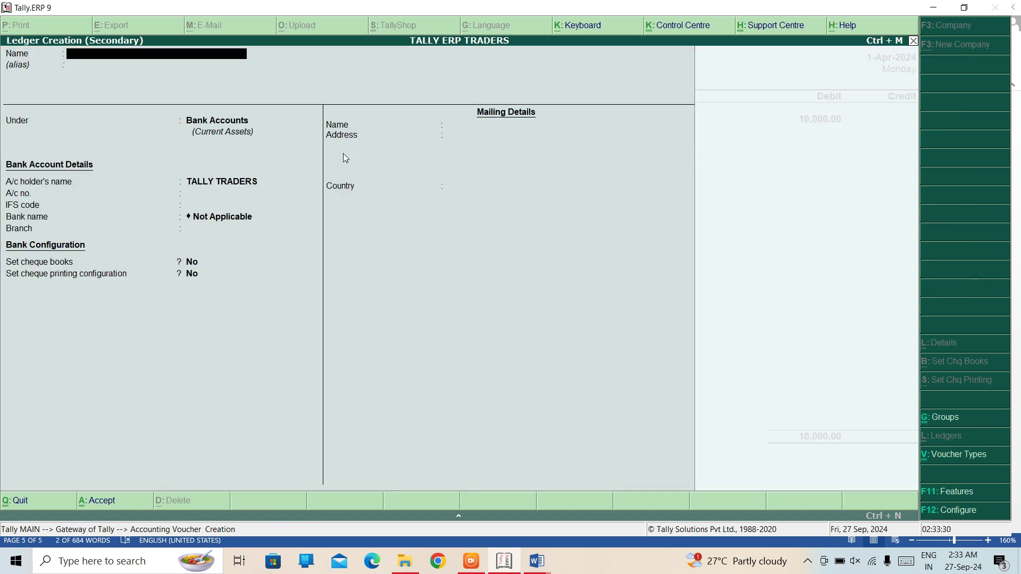
{"action": "type", "text": "XYZ TRADERS"}
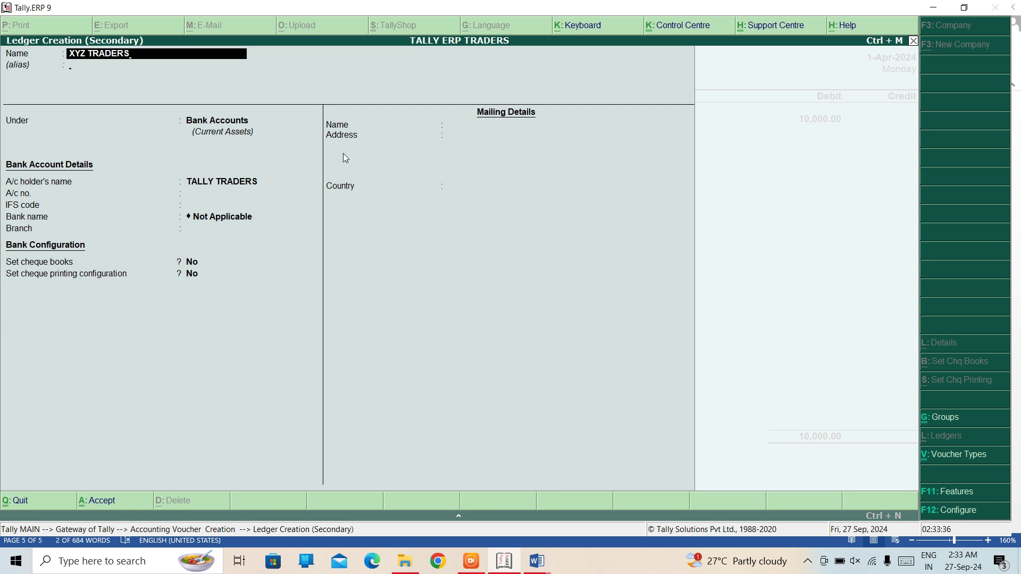
{"action": "key", "text": "Return"}
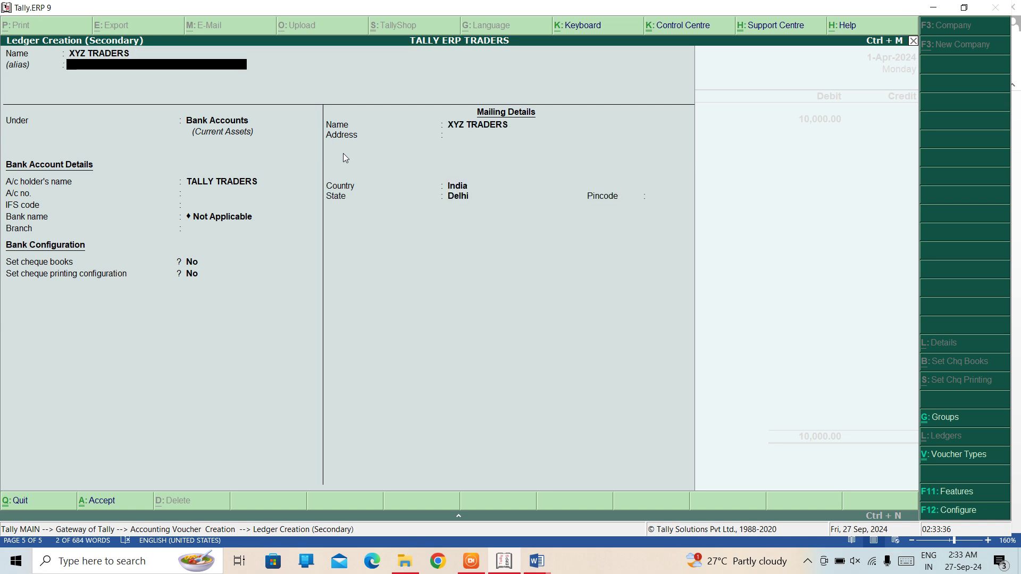
{"action": "key", "text": "Return"}
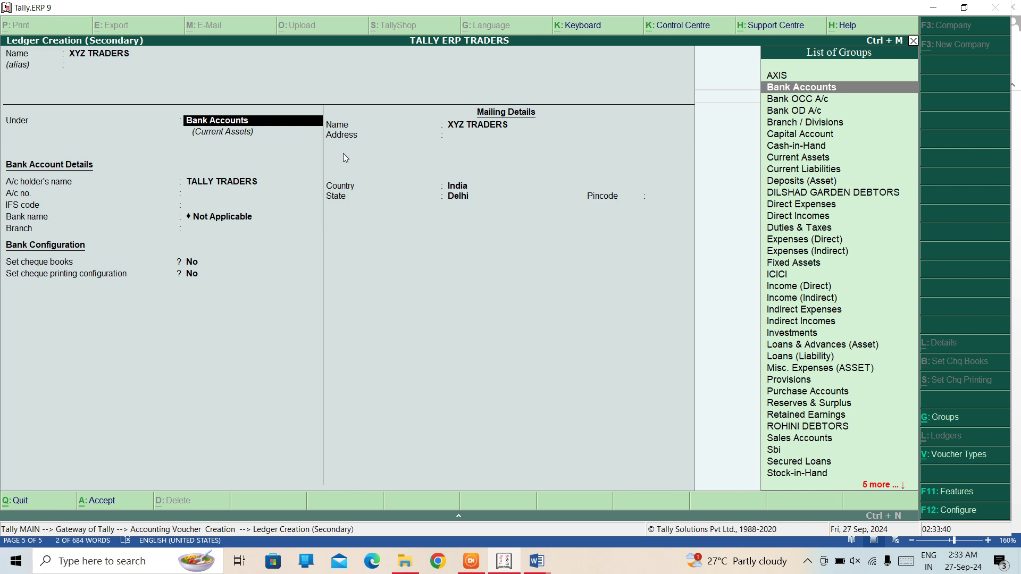
{"action": "type", "text": "IND"}
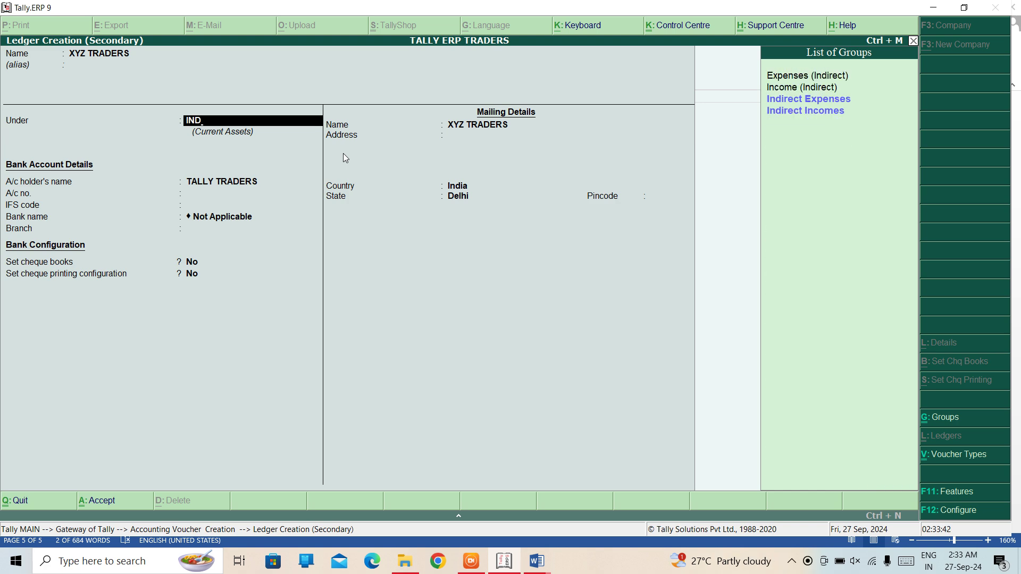
{"action": "key", "text": "Down"}
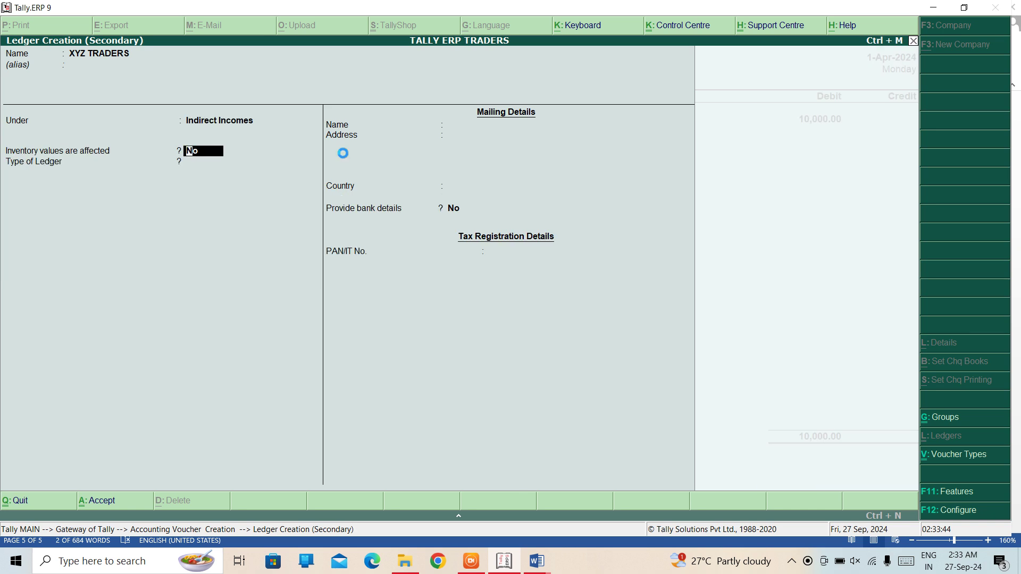
{"action": "key", "text": "ctrl+a"}
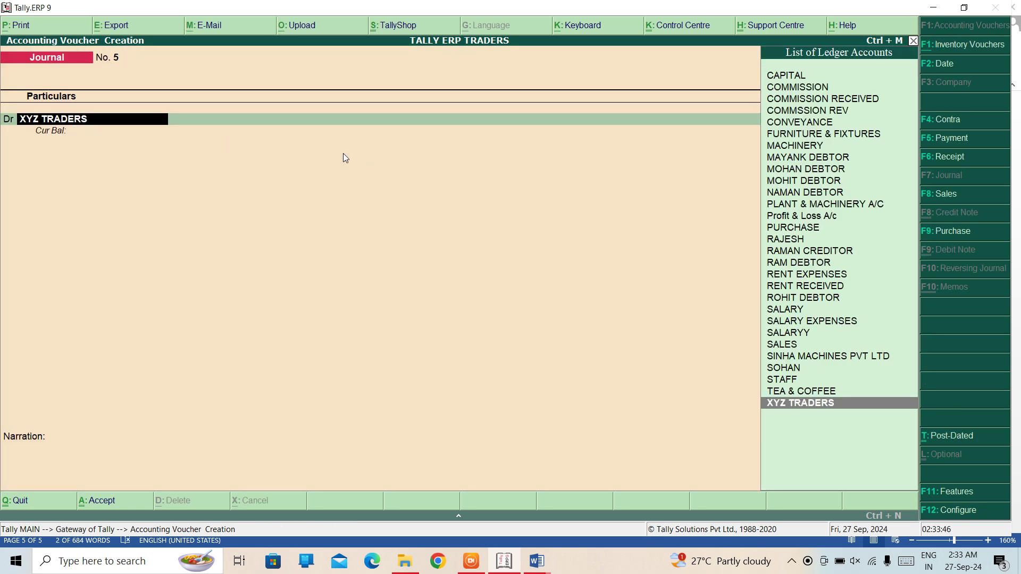
Debit XYZ TRADERS with 10000 in the journal voucher.
{"action": "key", "text": "Return"}
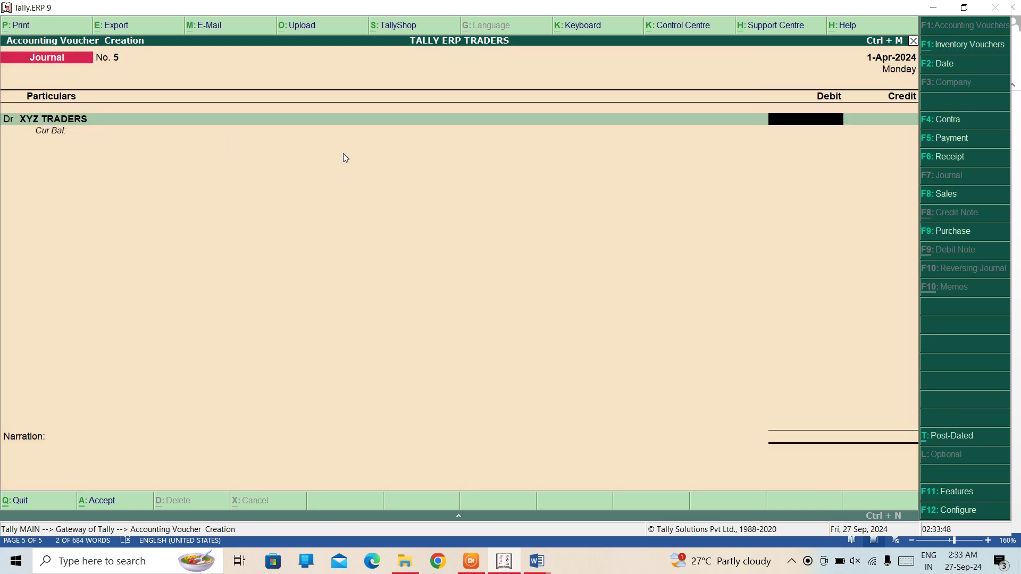
{"action": "type", "text": "10000"}
{"action": "key", "text": "Return"}
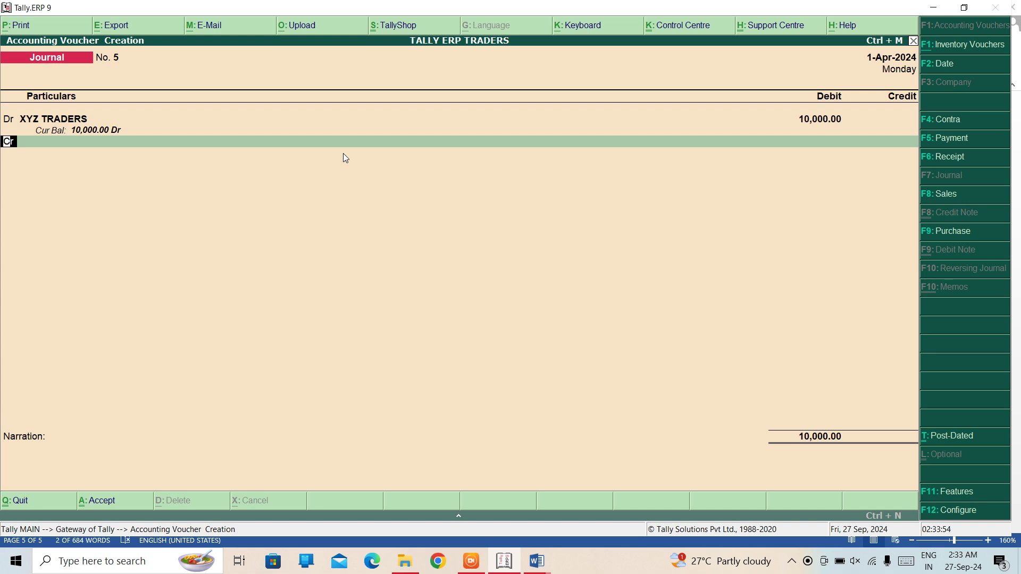
Set "Allow cash accounts in journal vouchers" to Yes in the journal voucher configuration.
{"action": "key", "text": "F12"}
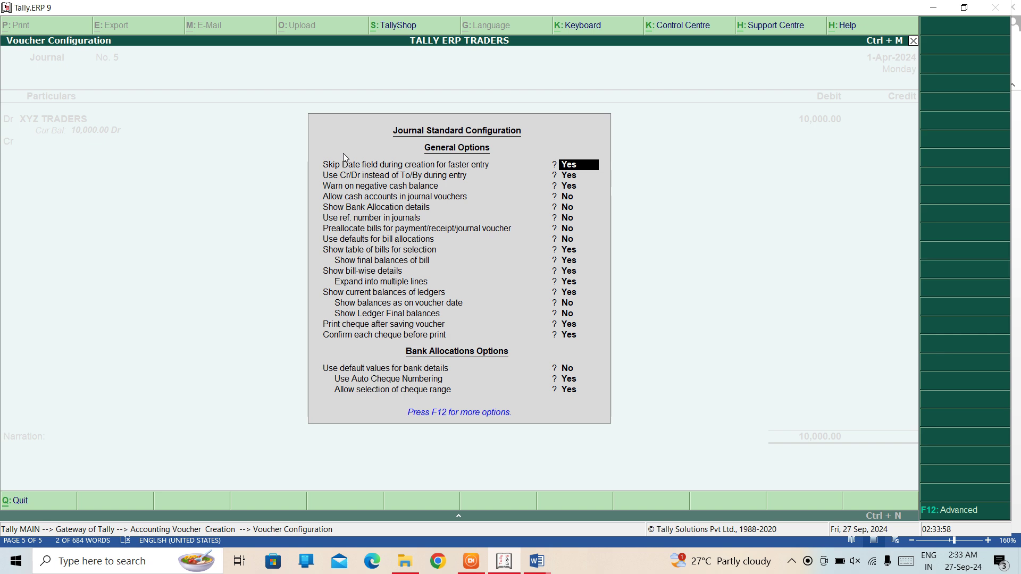
{"action": "key", "text": "Return"}
{"action": "key", "text": "Return"}
{"action": "key", "text": "Return"}
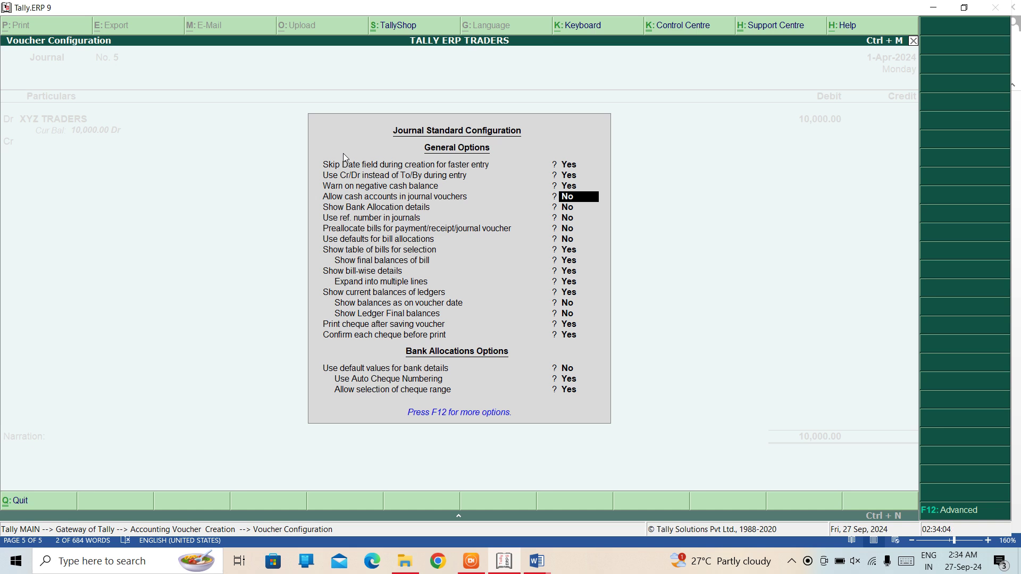
{"action": "type", "text": "y"}
{"action": "key", "text": "Return"}
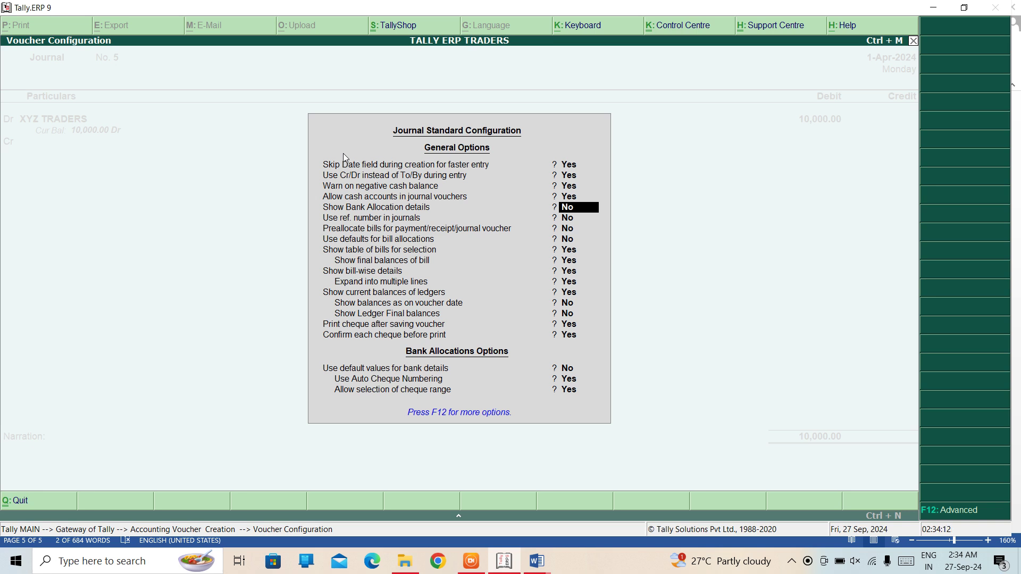
Review the remaining standard and advanced journal options and accept the voucher configuration.
{"action": "key", "text": "Return"}
{"action": "key", "text": "Return"}
{"action": "key", "text": "Return"}
{"action": "key", "text": "Return"}
{"action": "key", "text": "Return"}
{"action": "key", "text": "Return"}
{"action": "key", "text": "Return"}
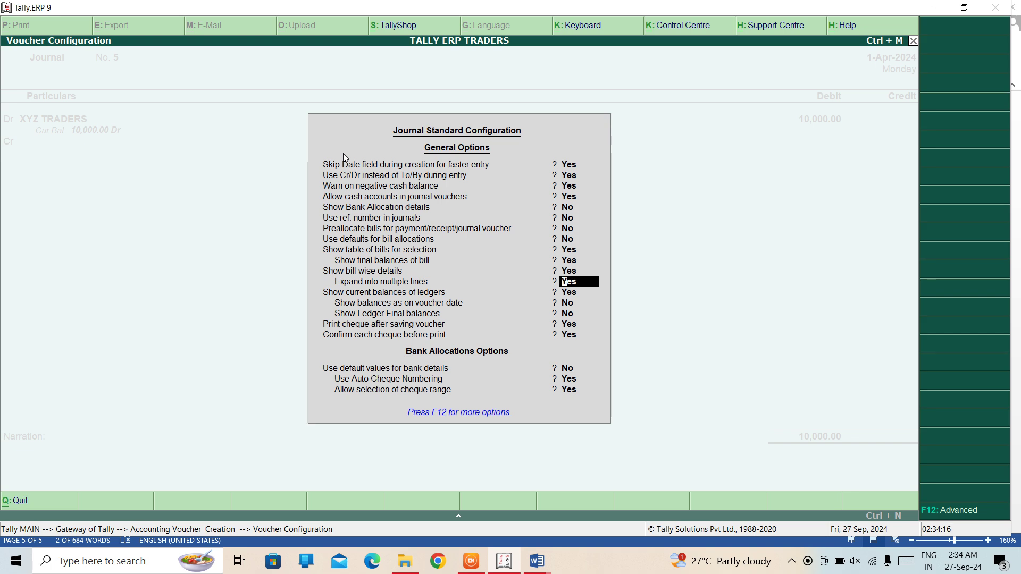
{"action": "key", "text": "F12"}
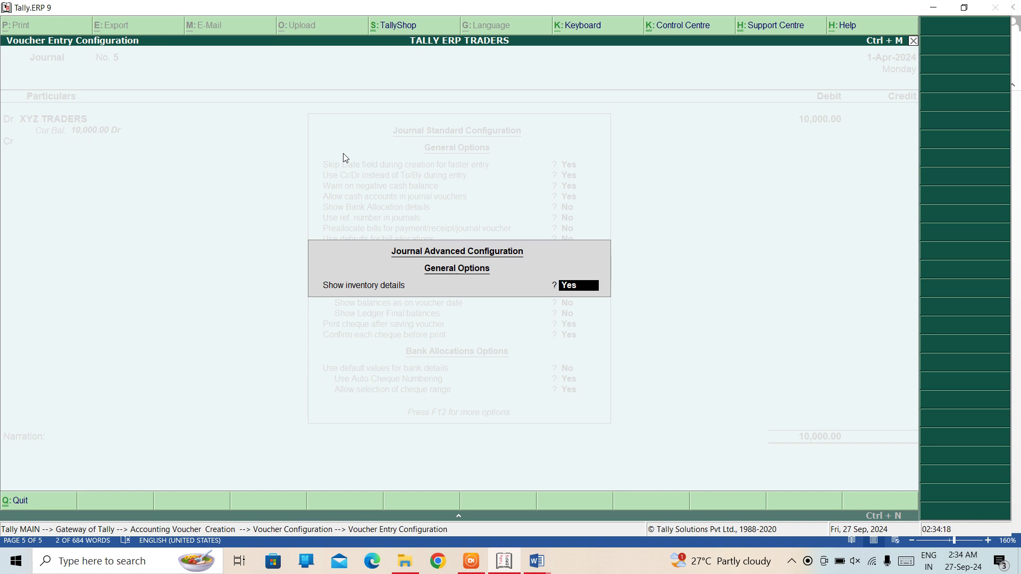
{"action": "key", "text": "Escape"}
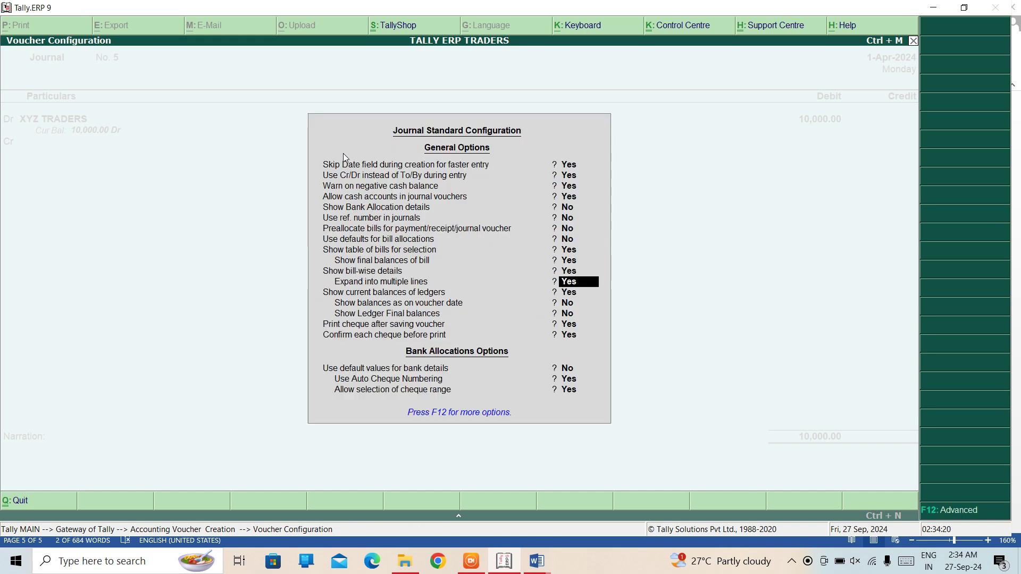
{"action": "key", "text": "Down"}
{"action": "key", "text": "Down"}
{"action": "key", "text": "Down"}
{"action": "key", "text": "Down"}
{"action": "key", "text": "Down"}
{"action": "key", "text": "Down"}
{"action": "key", "text": "Down"}
{"action": "key", "text": "Up"}
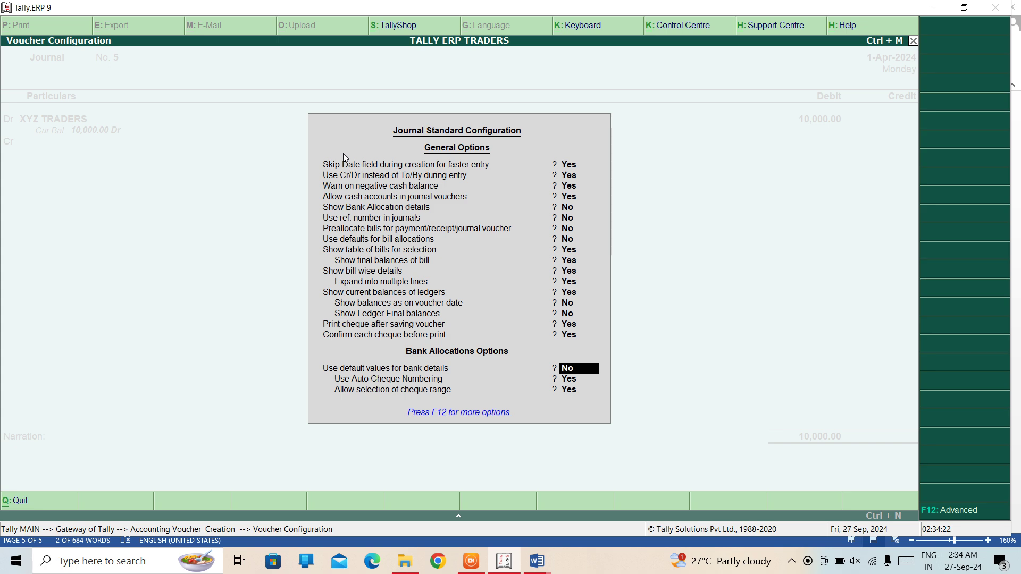
{"action": "key", "text": "ctrl+a"}
Add a credit line and choose SBI as its ledger account.
{"action": "key", "text": "Return"}
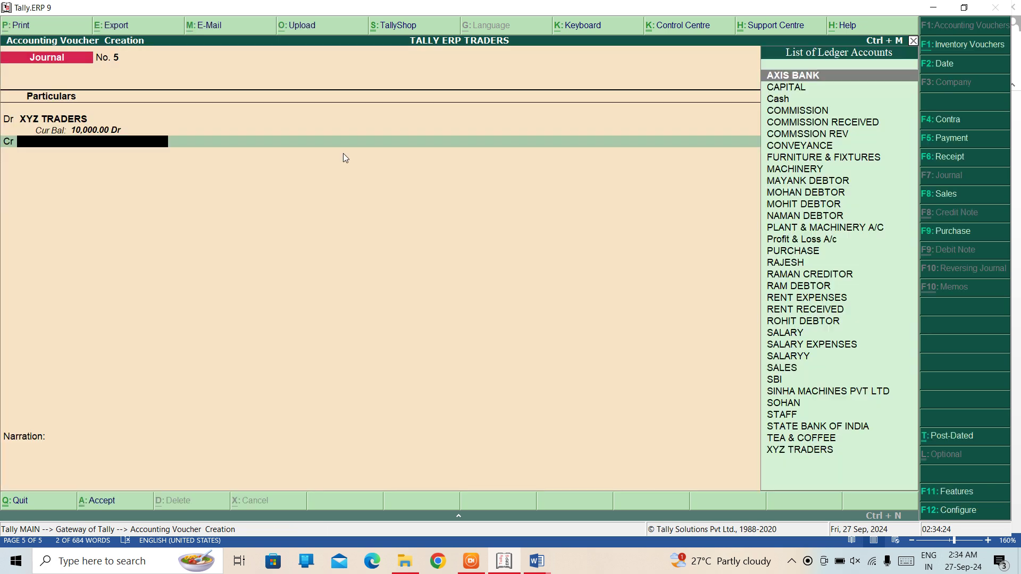
{"action": "key", "text": "Down"}
{"action": "key", "text": "Down"}
{"action": "key", "text": "Down"}
{"action": "key", "text": "Down"}
{"action": "key", "text": "Down"}
{"action": "key", "text": "Down"}
{"action": "key", "text": "Down"}
{"action": "key", "text": "Down"}
{"action": "key", "text": "Down"}
{"action": "key", "text": "Down"}
{"action": "key", "text": "Down"}
{"action": "key", "text": "Down"}
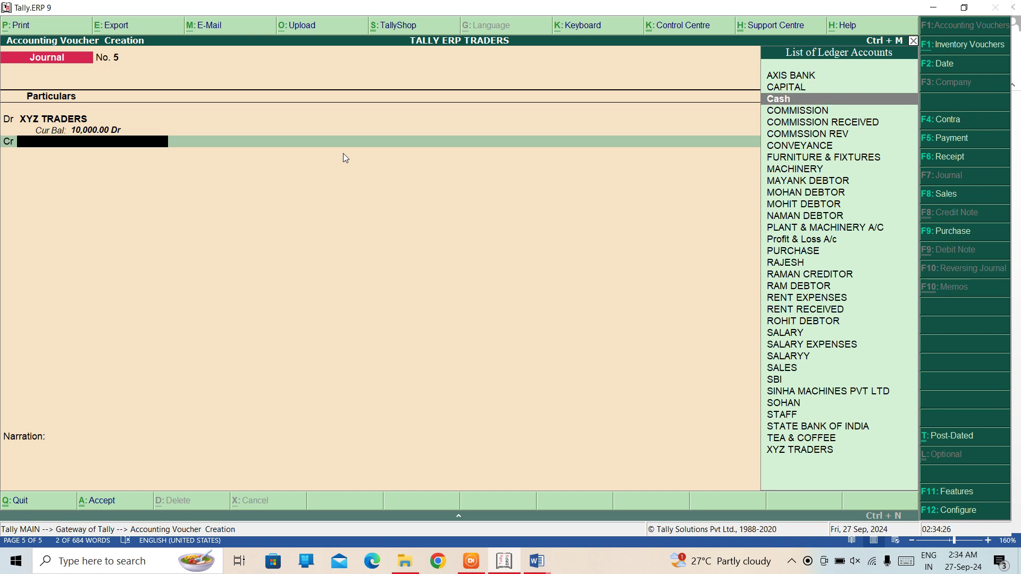
{"action": "key", "text": "Down"}
{"action": "key", "text": "Down"}
{"action": "key", "text": "Down"}
{"action": "key", "text": "Down"}
{"action": "key", "text": "Down"}
{"action": "key", "text": "Down"}
{"action": "key", "text": "Down"}
{"action": "key", "text": "Down"}
{"action": "key", "text": "Down"}
{"action": "key", "text": "Down"}
{"action": "key", "text": "Down"}
{"action": "key", "text": "Down"}
{"action": "key", "text": "Down"}
{"action": "key", "text": "Down"}
{"action": "key", "text": "Down"}
{"action": "key", "text": "Down"}
{"action": "key", "text": "Down"}
{"action": "key", "text": "Down"}
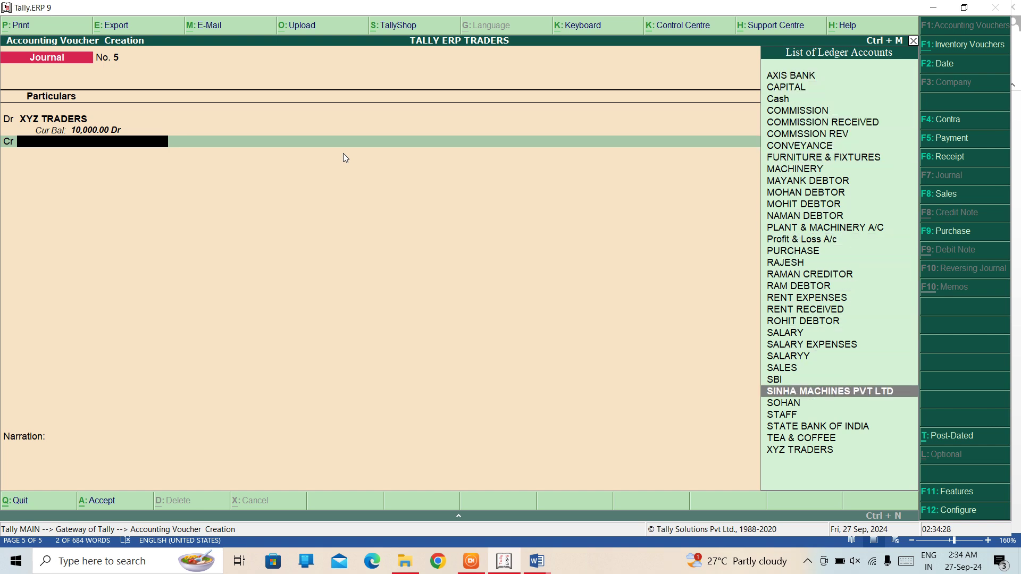
{"action": "key", "text": "Up"}
{"action": "key", "text": "Up"}
{"action": "key", "text": "Up"}
{"action": "key", "text": "Up"}
{"action": "key", "text": "Up"}
{"action": "key", "text": "Up"}
{"action": "key", "text": "Up"}
{"action": "key", "text": "Up"}
{"action": "key", "text": "Up"}
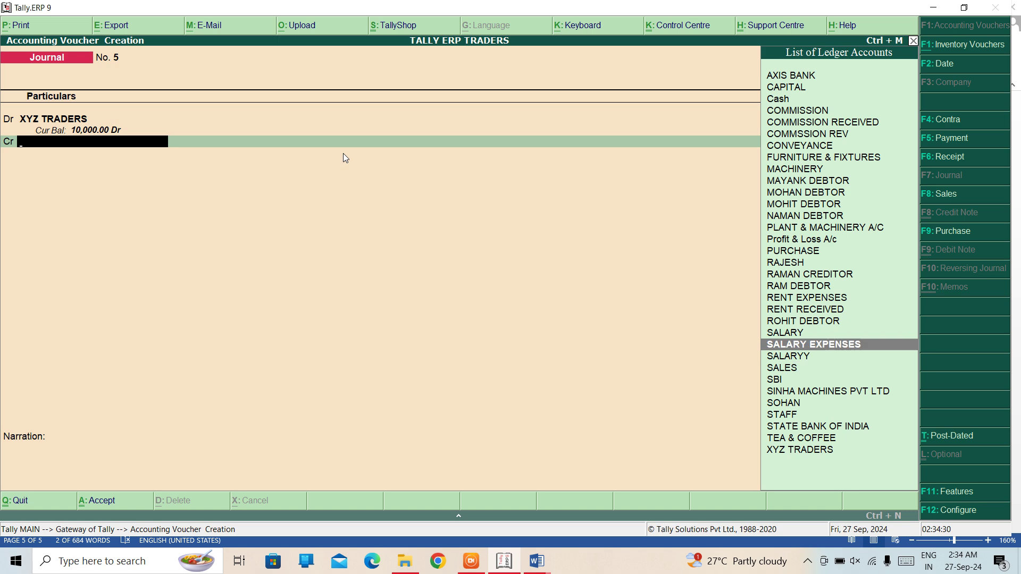
{"action": "key", "text": "Down"}
{"action": "key", "text": "Down"}
{"action": "key", "text": "Down"}
{"action": "key", "text": "Down"}
{"action": "key", "text": "Down"}
{"action": "key", "text": "Return"}
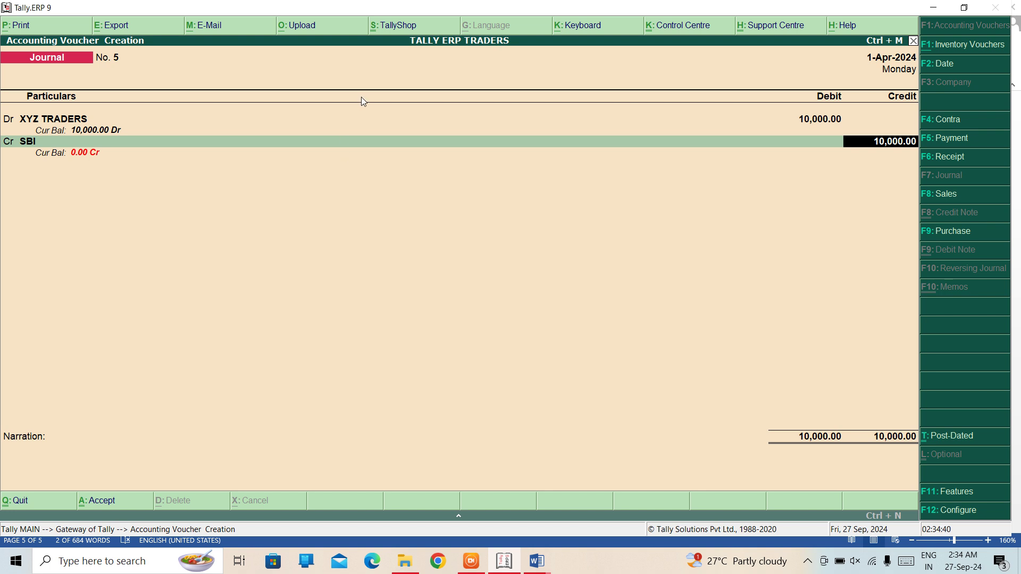
Set the journal voucher date to 1-4-24.
{"action": "key", "text": "F2"}
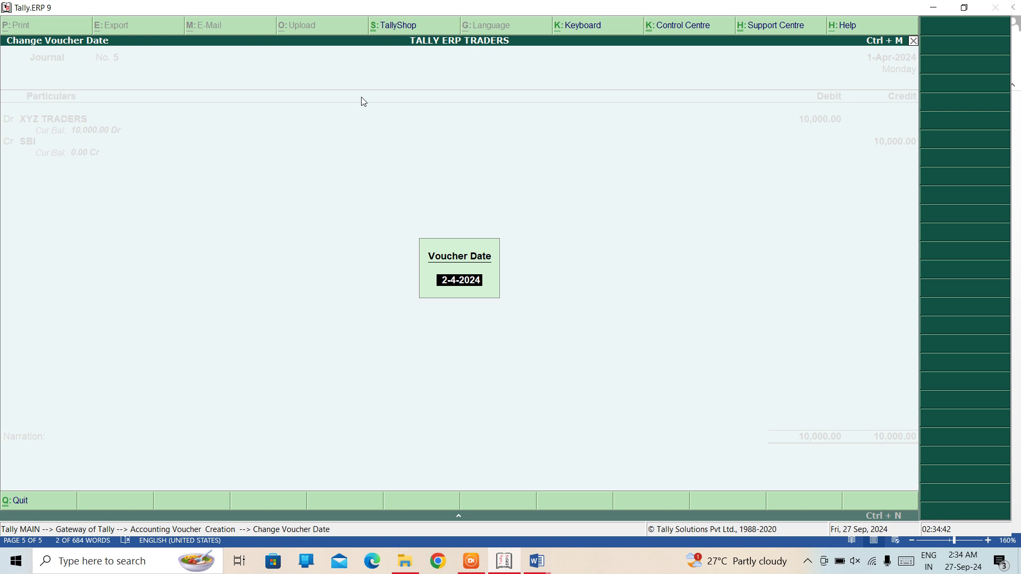
{"action": "type", "text": "1-4-24"}
{"action": "key", "text": "Return"}
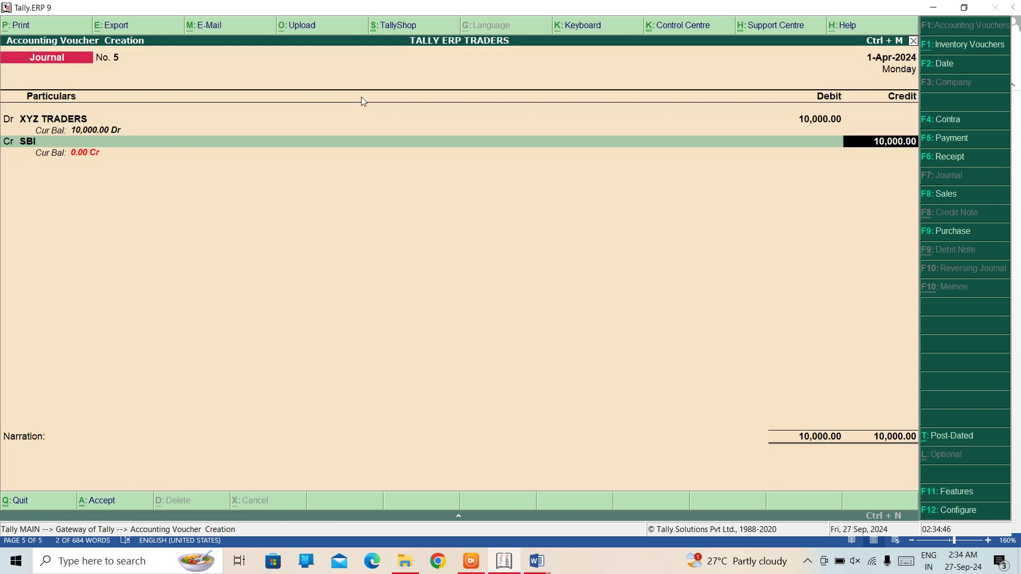
Accept the 10,000.00 credit to SBI, leave the narration blank and save the journal voucher.
{"action": "key", "text": "Return"}
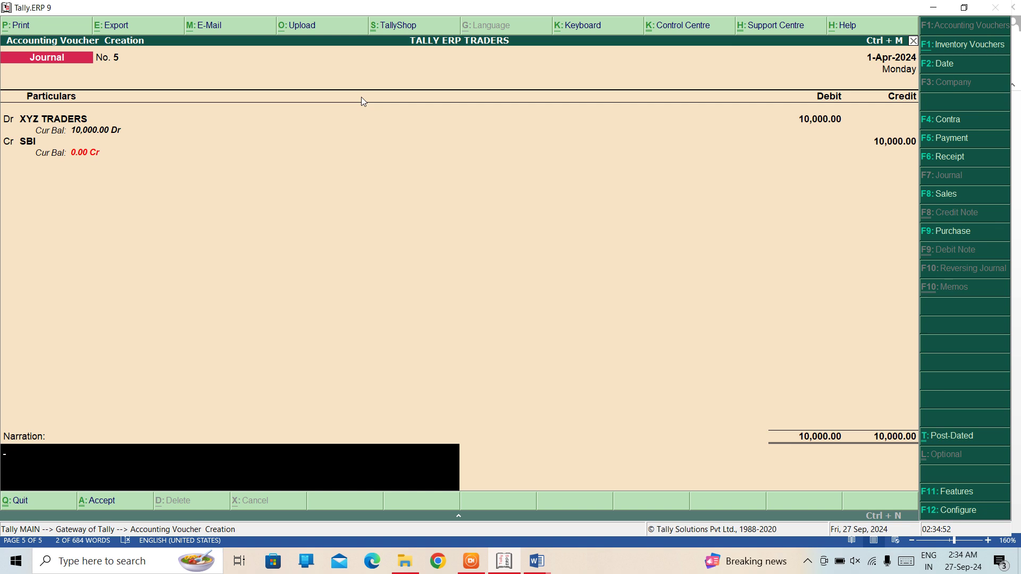
{"action": "key", "text": "Return"}
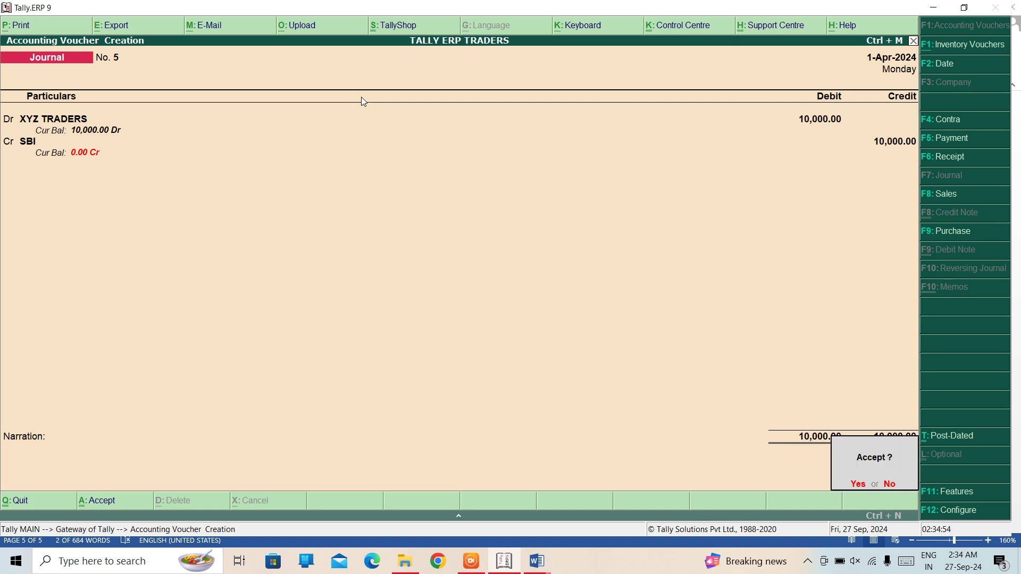
{"action": "key", "text": "Return"}
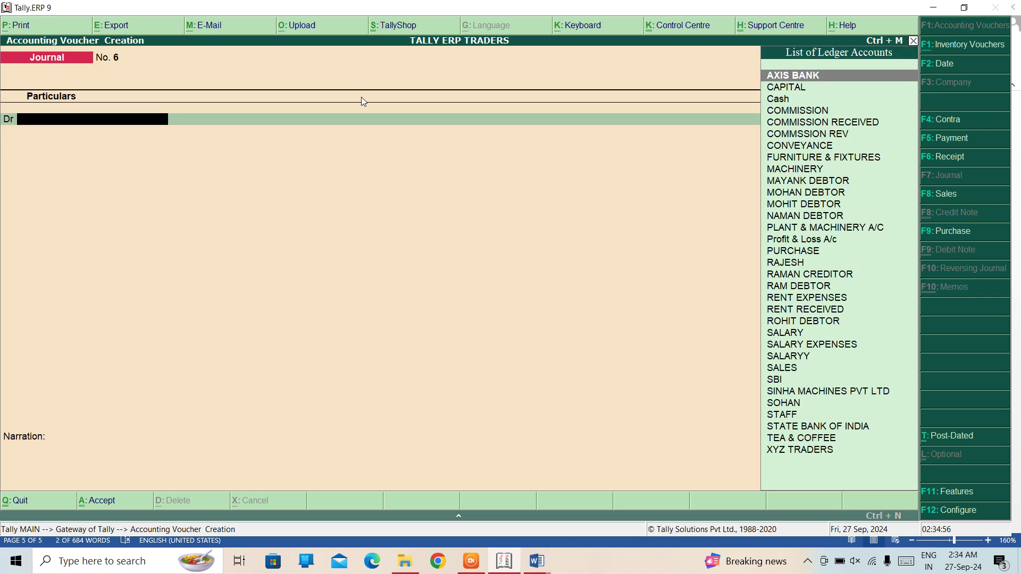
Leave voucher creation and open the Journal Register among the account books.
{"action": "key", "text": "Escape"}
{"action": "key", "text": "Return"}
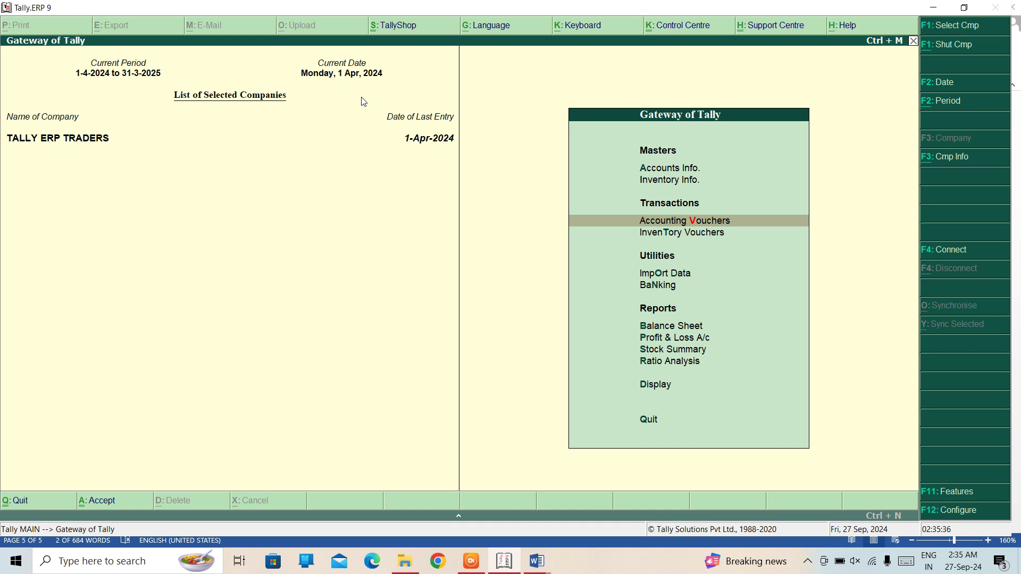
{"action": "key", "text": "Down"}
{"action": "key", "text": "Down"}
{"action": "key", "text": "Down"}
{"action": "key", "text": "Down"}
{"action": "key", "text": "Down"}
{"action": "key", "text": "Down"}
{"action": "key", "text": "Down"}
{"action": "key", "text": "Down"}
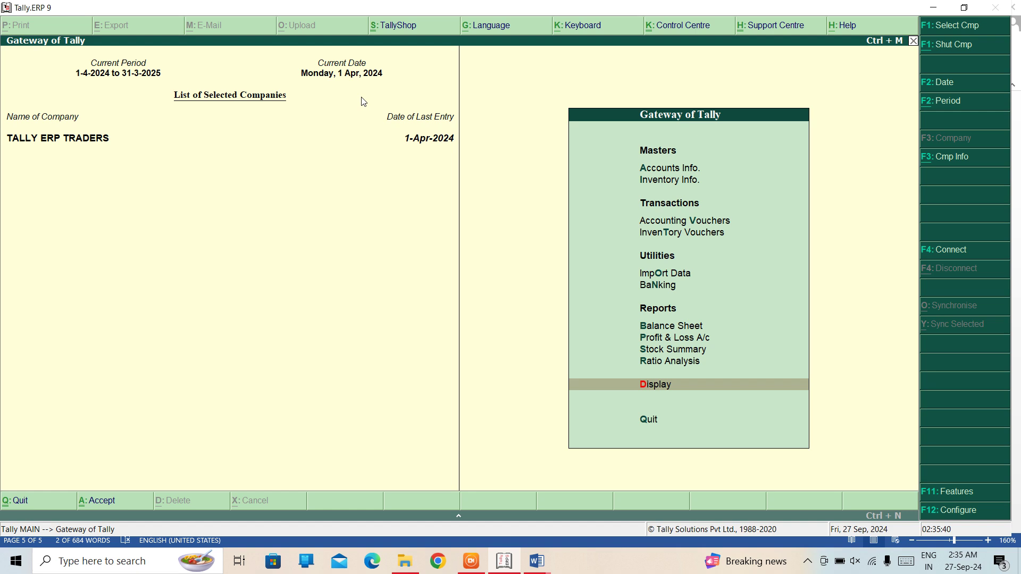
{"action": "key", "text": "Return"}
{"action": "key", "text": "Down"}
{"action": "key", "text": "Down"}
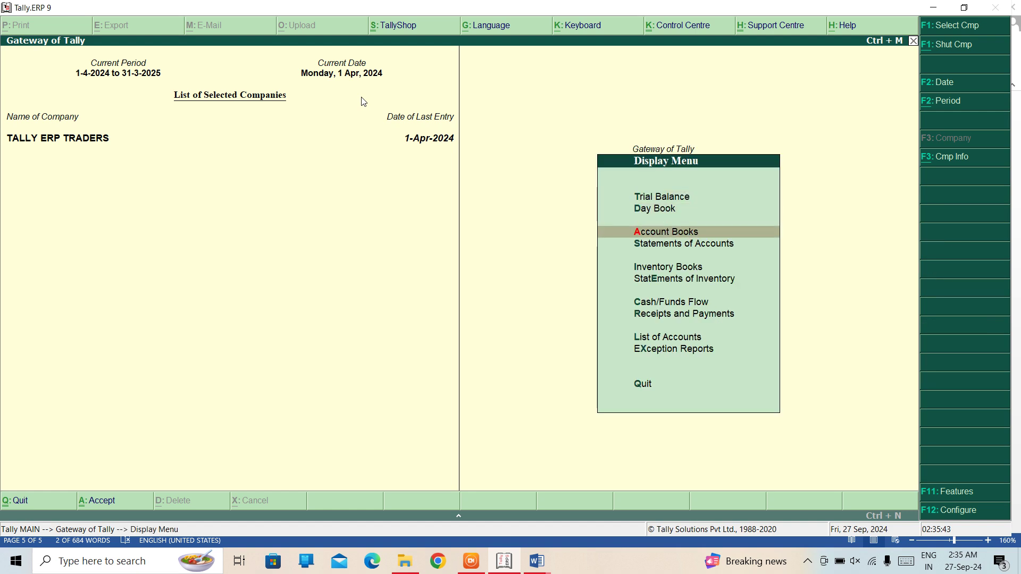
{"action": "key", "text": "Return"}
{"action": "key", "text": "Down"}
{"action": "key", "text": "Down"}
{"action": "key", "text": "Down"}
{"action": "key", "text": "Down"}
{"action": "key", "text": "Down"}
{"action": "key", "text": "Down"}
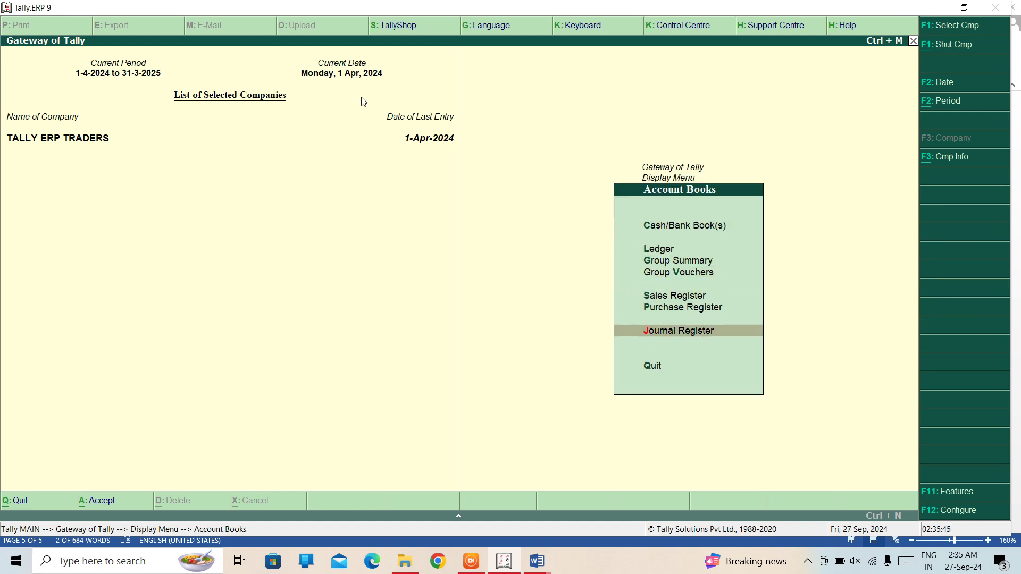
{"action": "key", "text": "Return"}
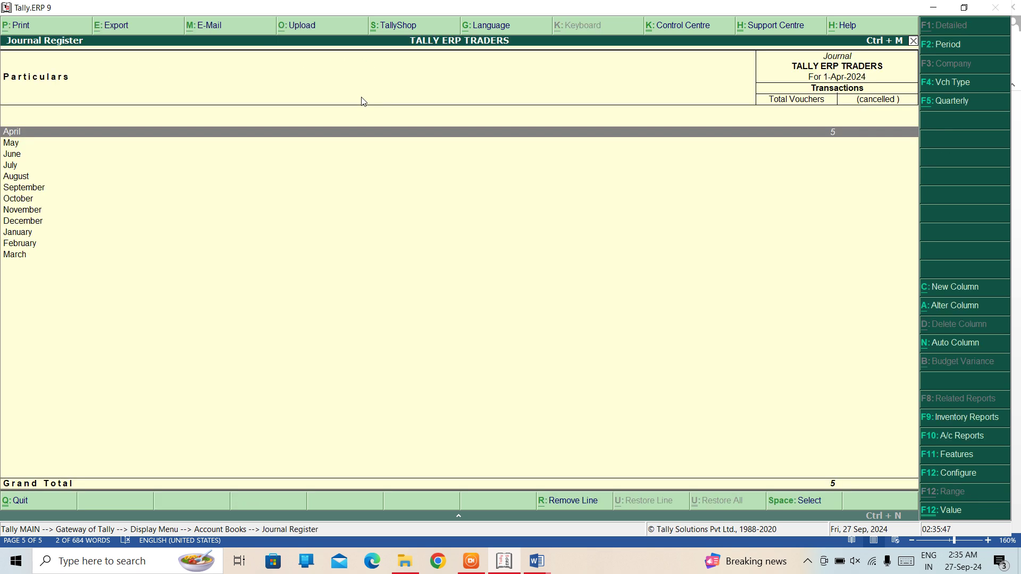
Open April's journal vouchers and go through the list to the XYZ TRADERS entry.
{"action": "key", "text": "Return"}
{"action": "key", "text": "Down"}
{"action": "key", "text": "Down"}
{"action": "key", "text": "Down"}
{"action": "key", "text": "Down"}
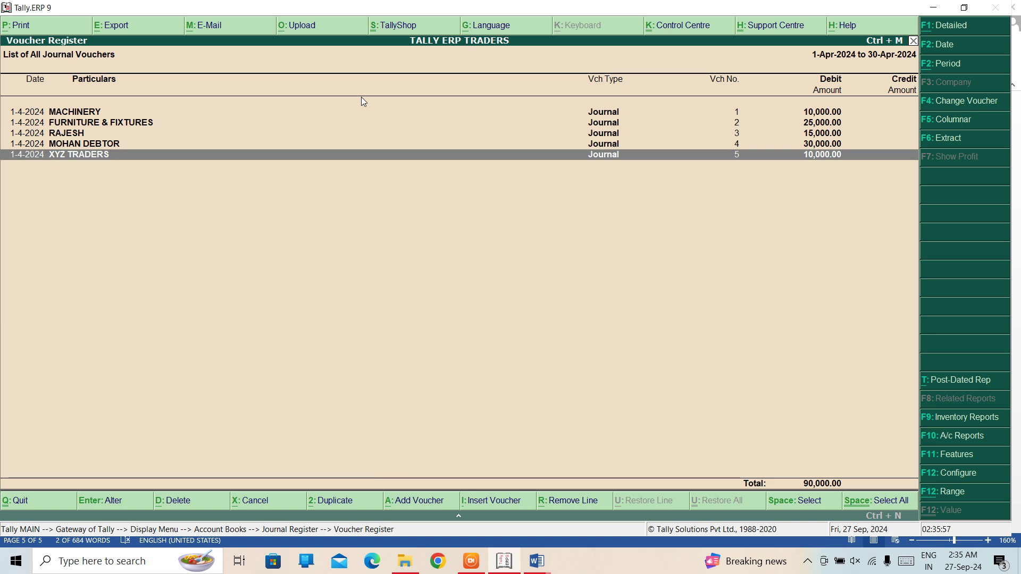
Leave the Journal Register, open the Day Book and look through the receipt and journal entries.
{"action": "key", "text": "Escape"}
{"action": "key", "text": "Escape"}
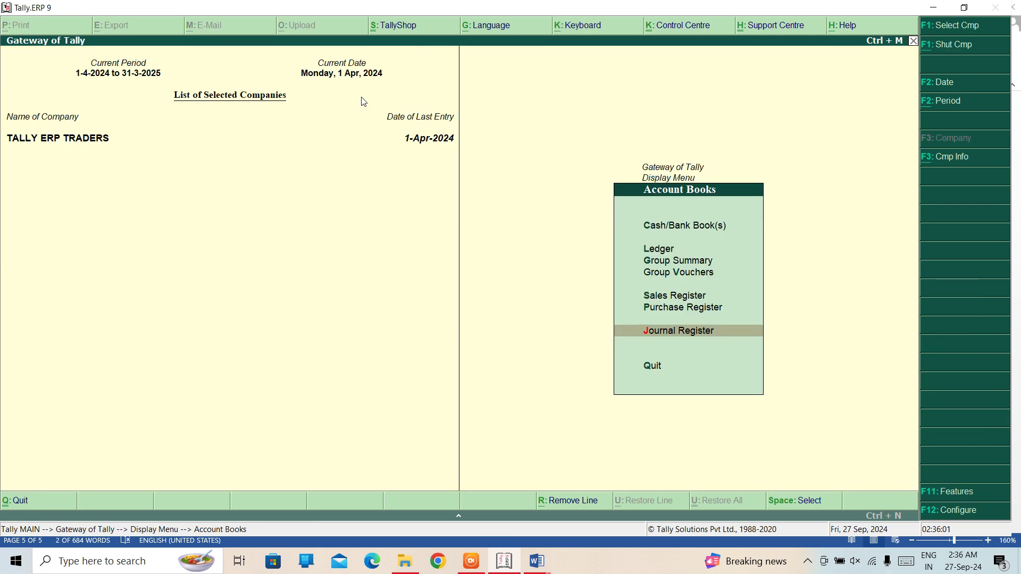
{"action": "key", "text": "Escape"}
{"action": "key", "text": "Up"}
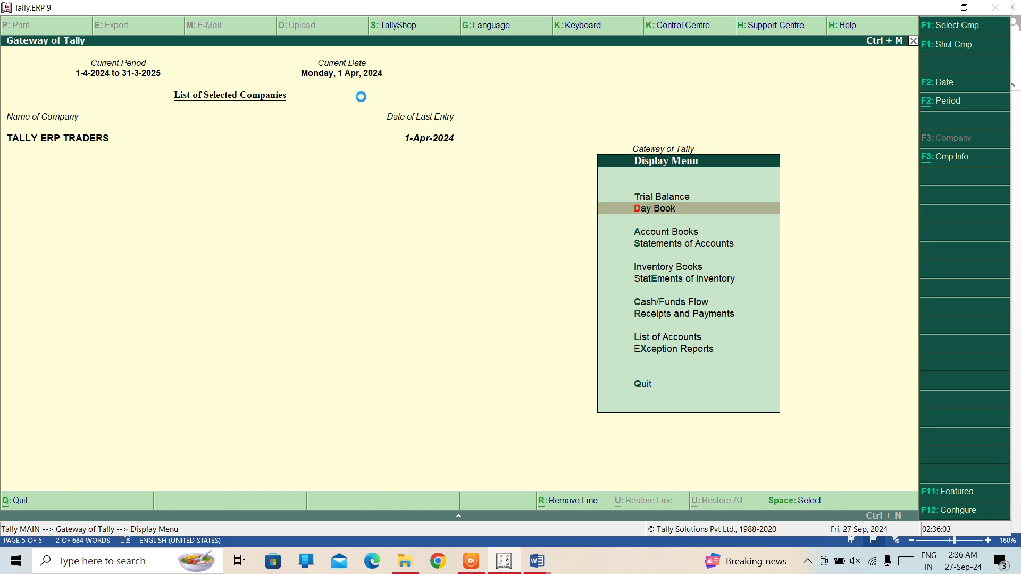
{"action": "key", "text": "Return"}
{"action": "key", "text": "Down"}
{"action": "key", "text": "Down"}
{"action": "key", "text": "Down"}
{"action": "key", "text": "Down"}
{"action": "key", "text": "Up"}
{"action": "key", "text": "Up"}
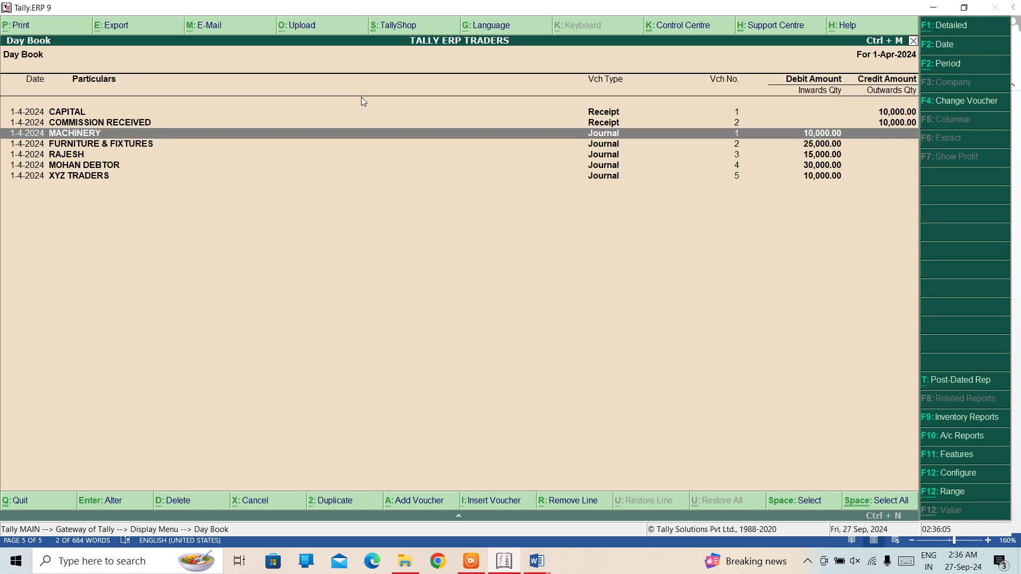
Review the journal entries in the Day Book and go back up to the COMMISSION RECEIVED receipt.
{"action": "key", "text": "Down"}
{"action": "key", "text": "Down"}
{"action": "key", "text": "Down"}
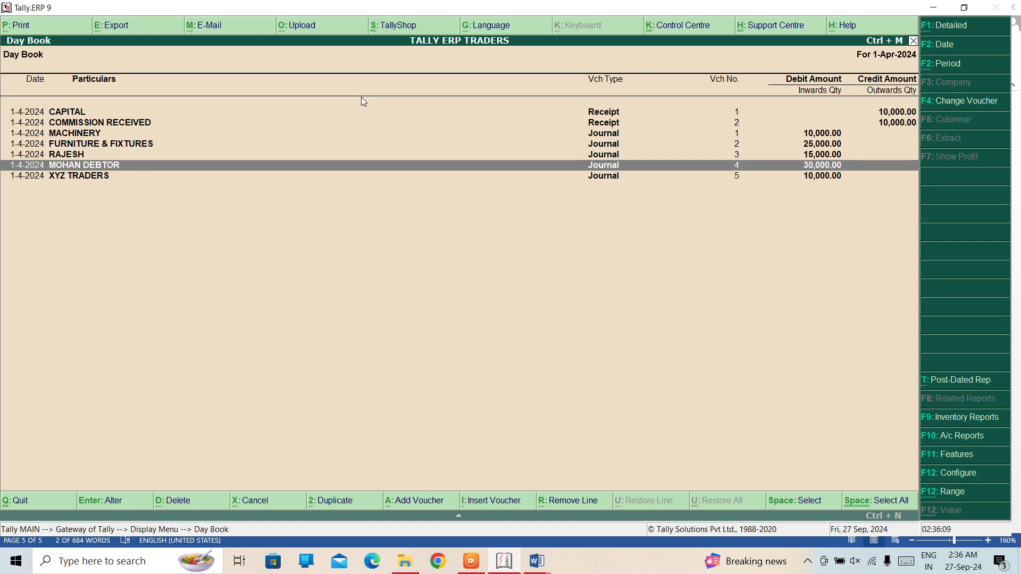
{"action": "key", "text": "Up"}
{"action": "key", "text": "Up"}
{"action": "key", "text": "Up"}
{"action": "key", "text": "Up"}
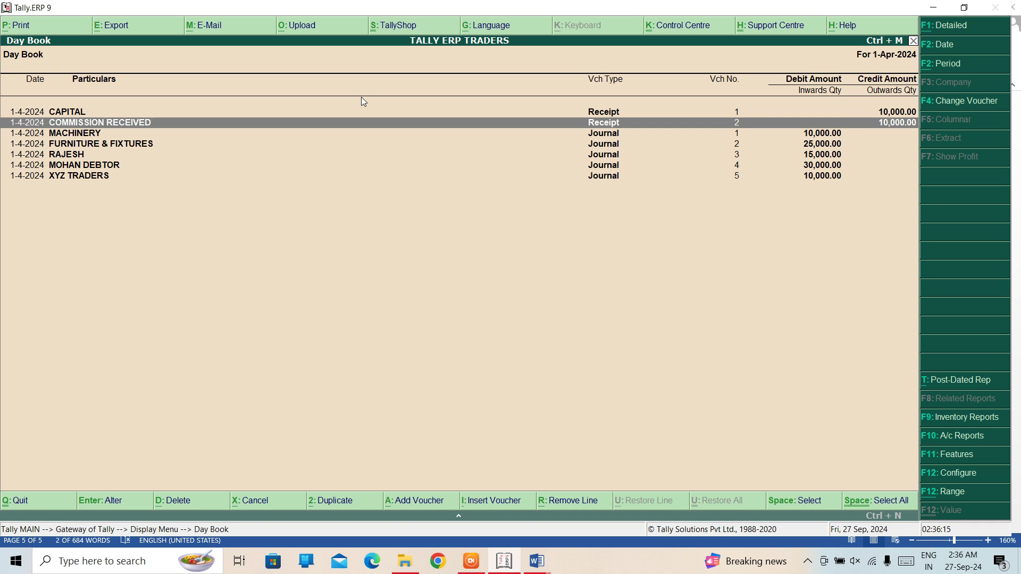
Leave the Day Book and open the Balance Sheet from the Gateway of Tally.
{"action": "key", "text": "Escape"}
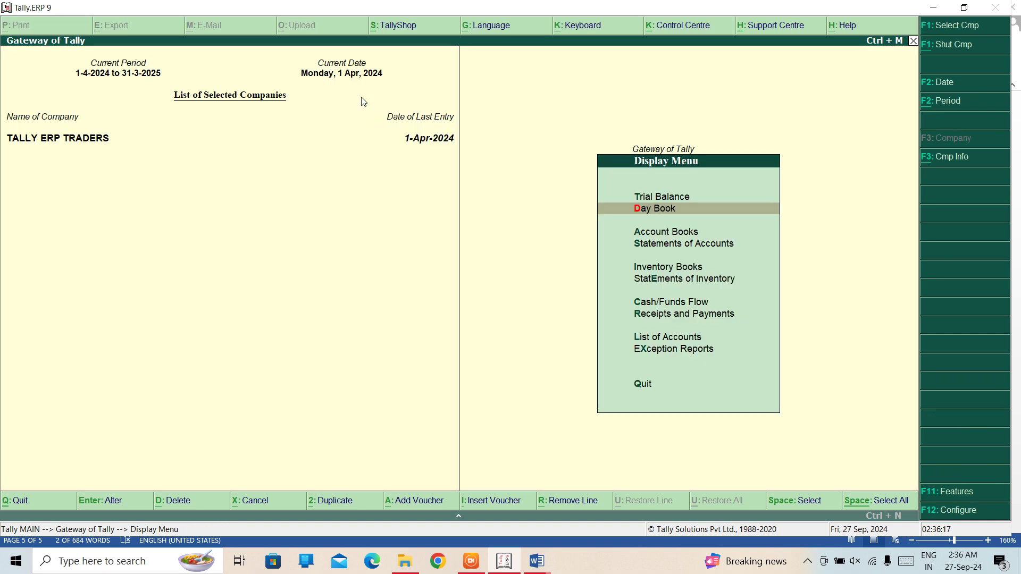
{"action": "key", "text": "Escape"}
{"action": "key", "text": "Up"}
{"action": "key", "text": "Up"}
{"action": "key", "text": "Up"}
{"action": "key", "text": "Up"}
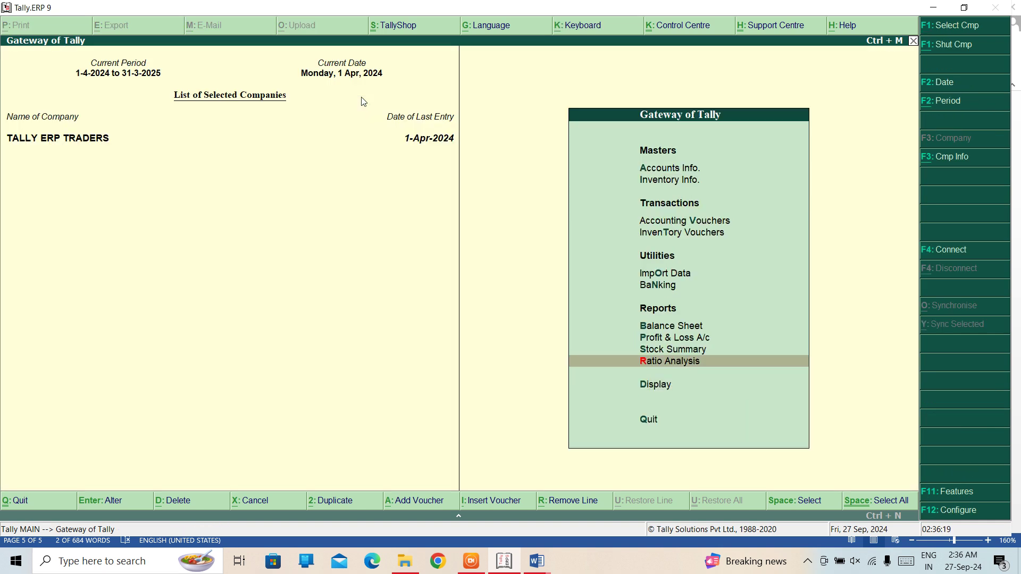
{"action": "key", "text": "Return"}
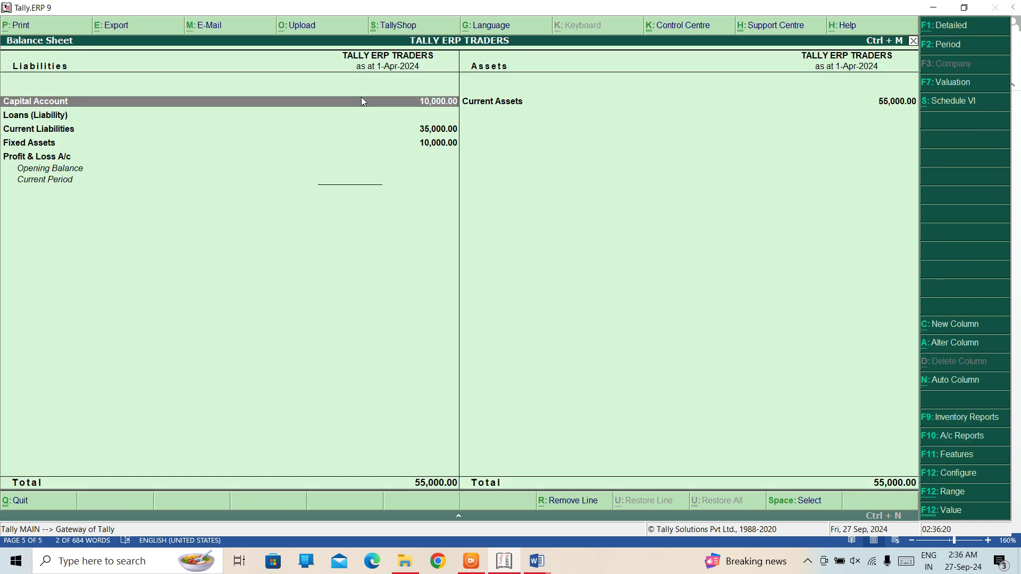
Drill down from Current Assets to the Bank Accounts group summary, and return to the Gateway of Tally.
{"action": "key", "text": "Right"}
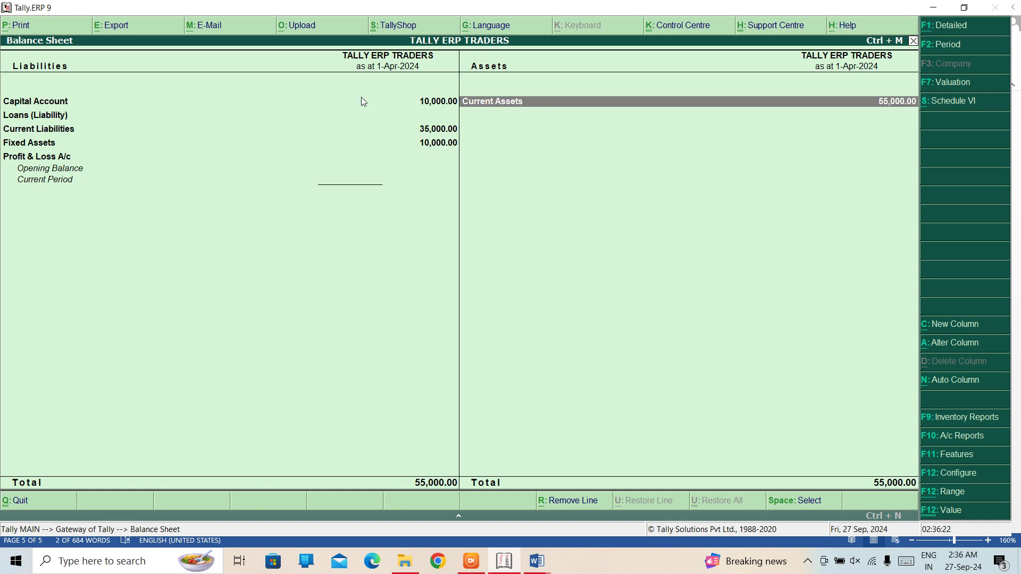
{"action": "key", "text": "Return"}
{"action": "key", "text": "Down"}
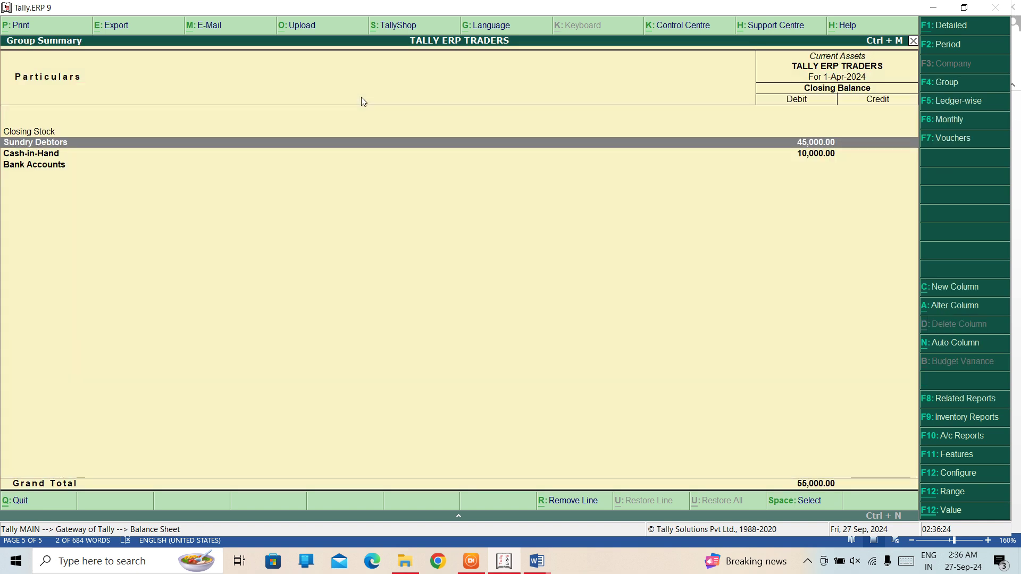
{"action": "key", "text": "Down"}
{"action": "key", "text": "Down"}
{"action": "key", "text": "Return"}
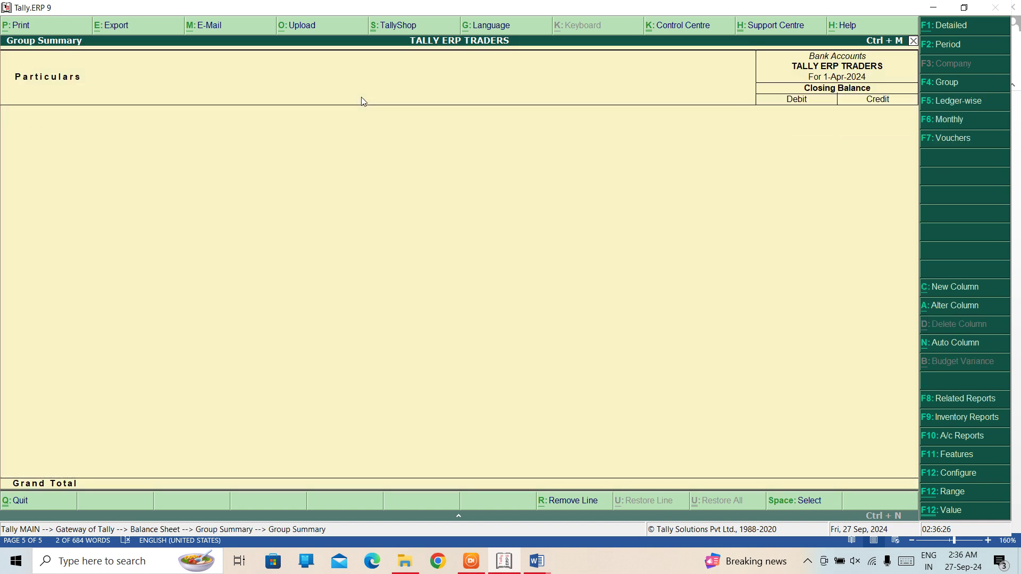
{"action": "key", "text": "Escape"}
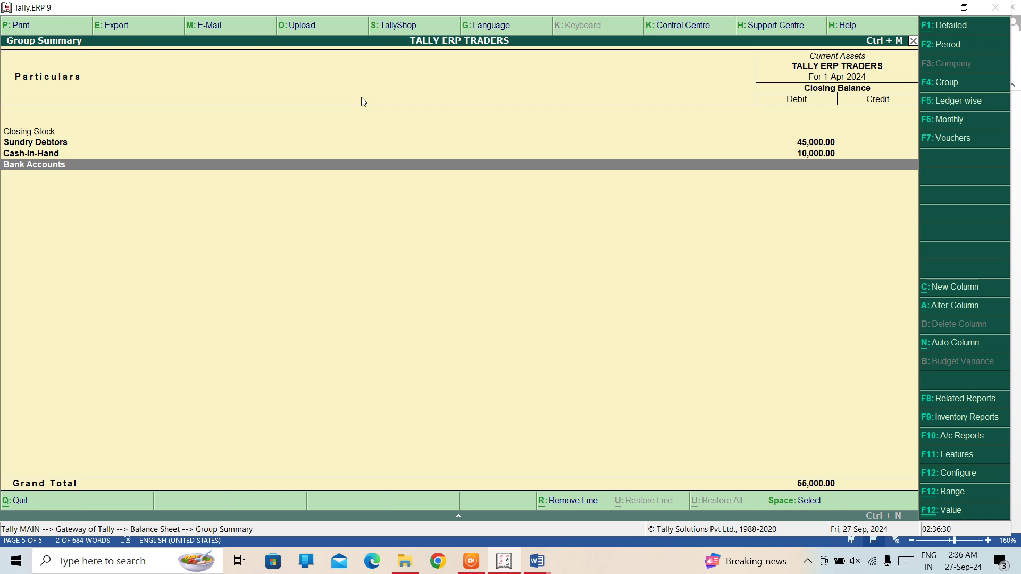
{"action": "key", "text": "Escape"}
{"action": "key", "text": "Escape"}
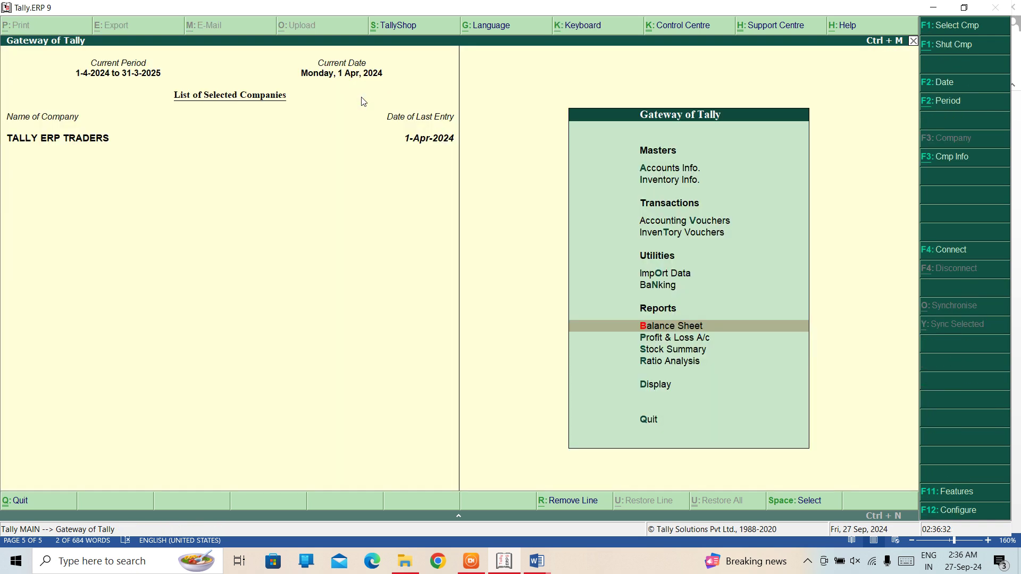
{"action": "key", "text": "Up"}
{"action": "key", "text": "Up"}
{"action": "key", "text": "Up"}
{"action": "key", "text": "Up"}
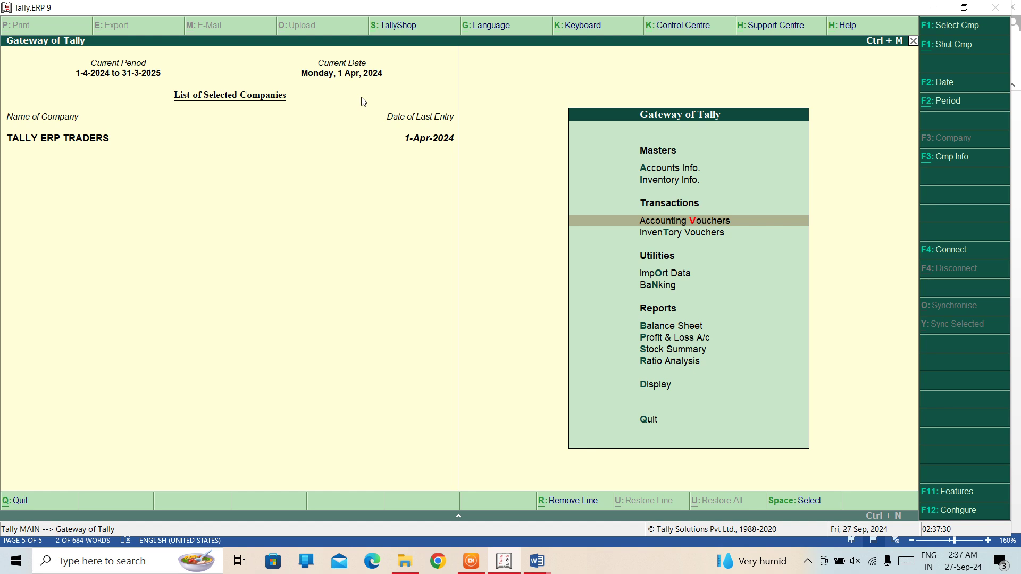
{"action": "key", "text": "Up"}
{"action": "key", "text": "Up"}
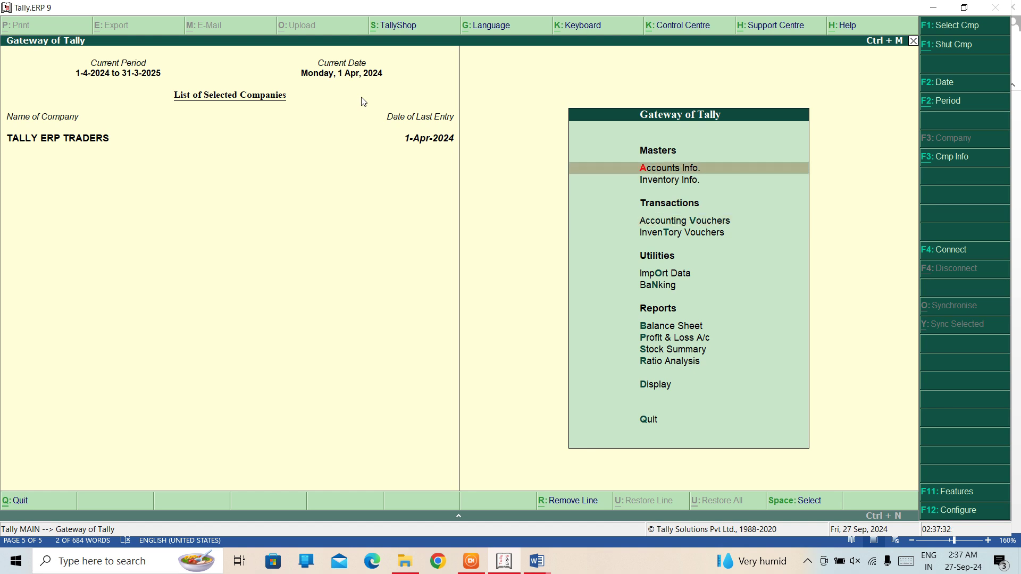